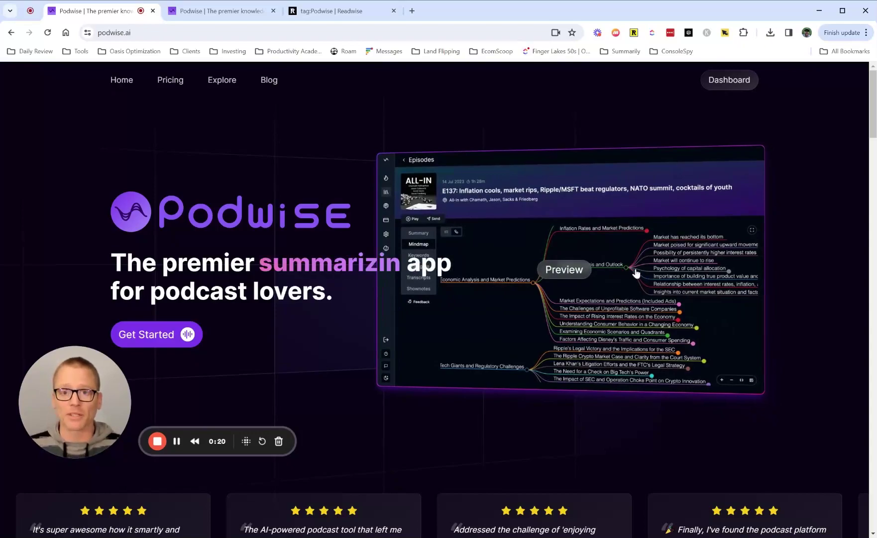
Look through the Podwise homepage's feature overview, integrations and mobile design sections.
scroll(627, 270, down, 12)
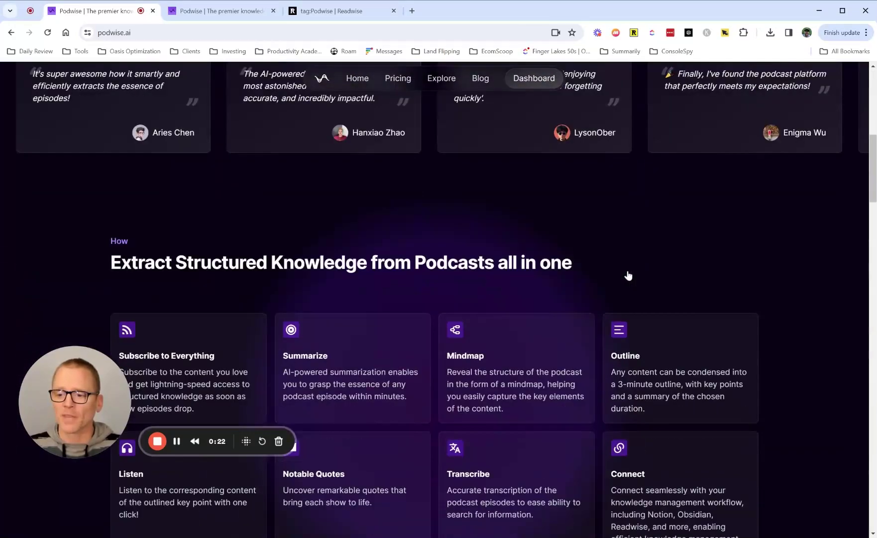
scroll(627, 270, down, 1)
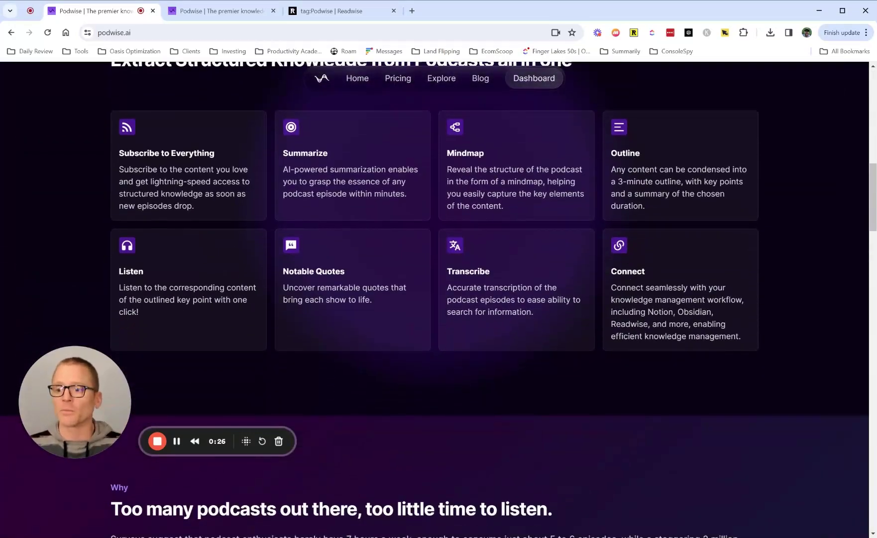
scroll(568, 270, down, 14)
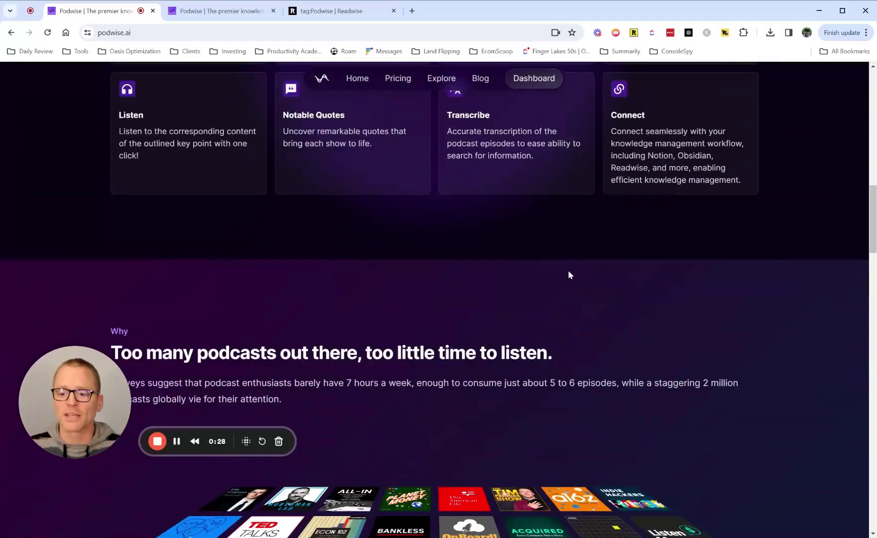
scroll(569, 273, down, 15)
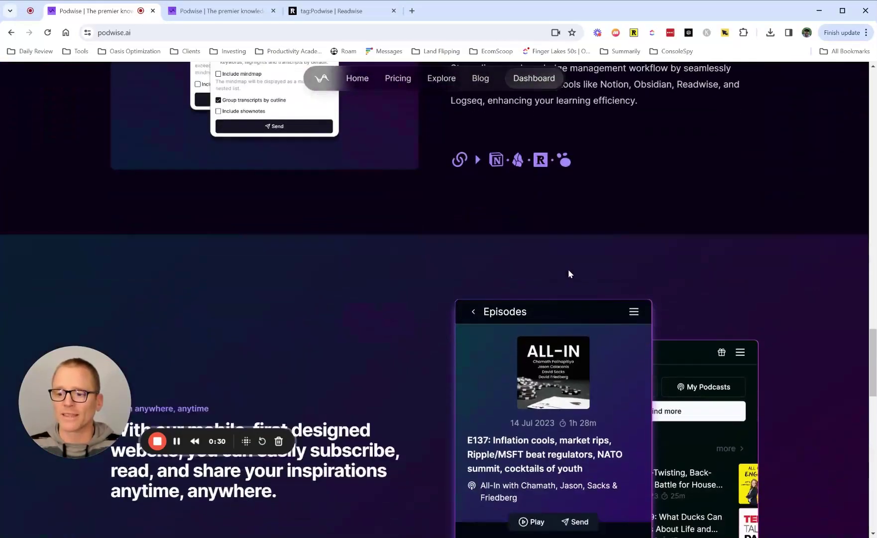
scroll(570, 273, up, 2)
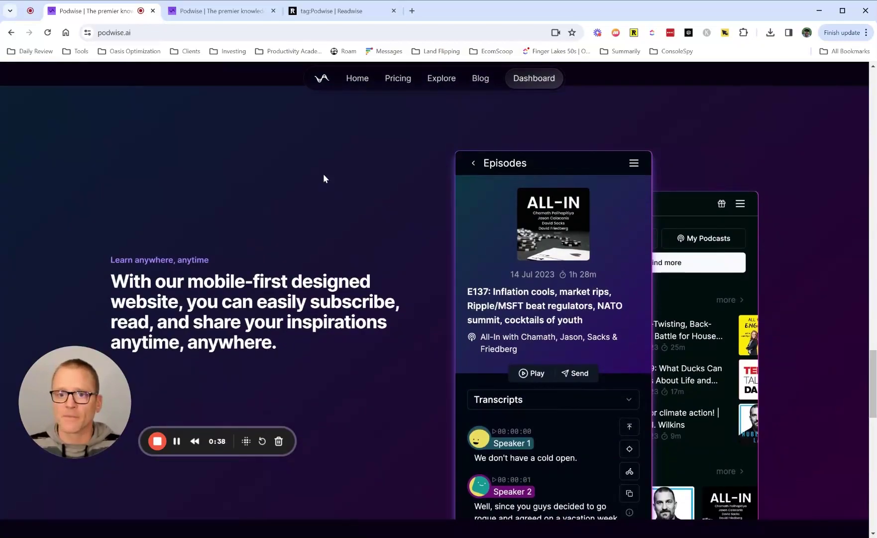
Go to the Podwise Trending dashboard and check the Find more search for keywords or RSS feeds.
click(233, 11)
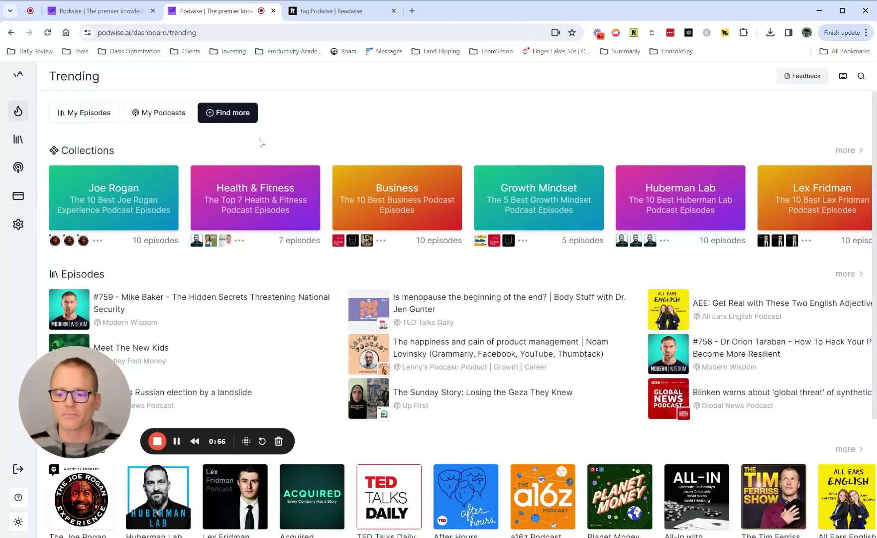
click(229, 119)
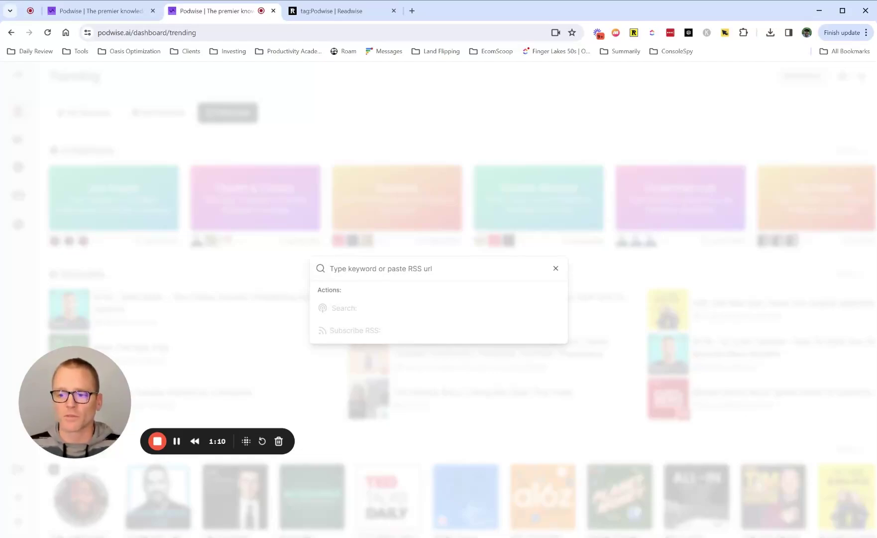
click(555, 268)
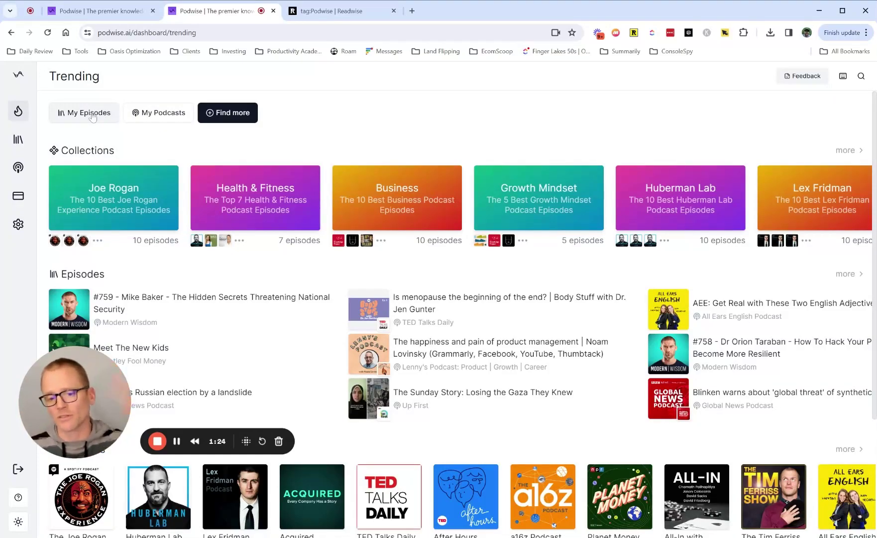
Open The Tim Ferriss Show from the followed podcasts and review its episode list and notification option.
click(158, 117)
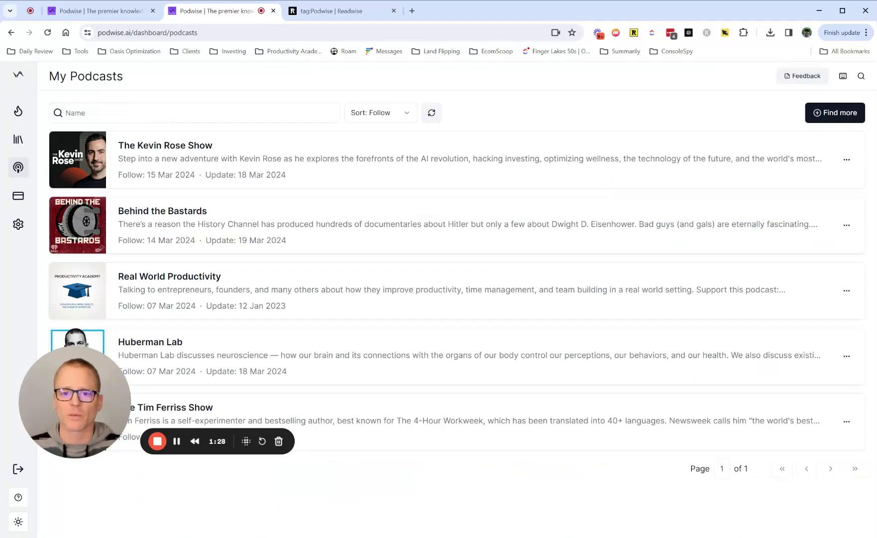
drag(58, 395, 74, 464)
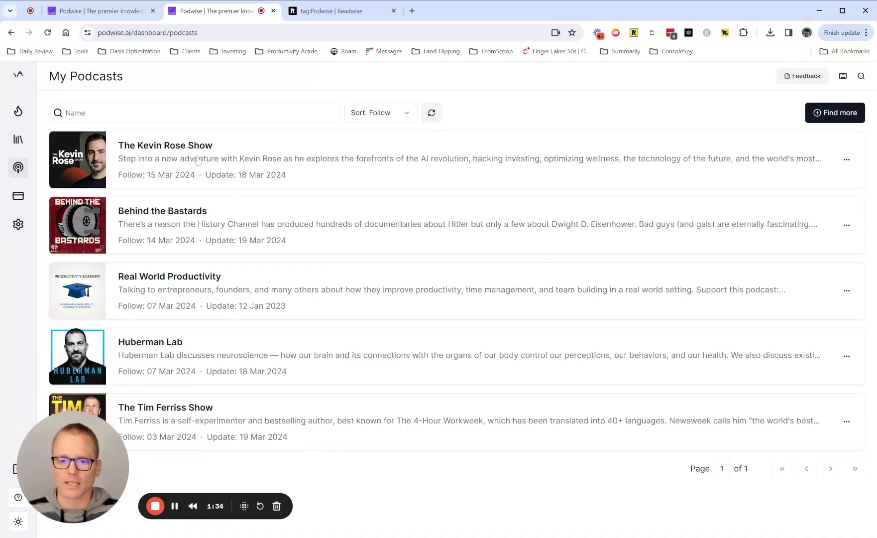
click(174, 409)
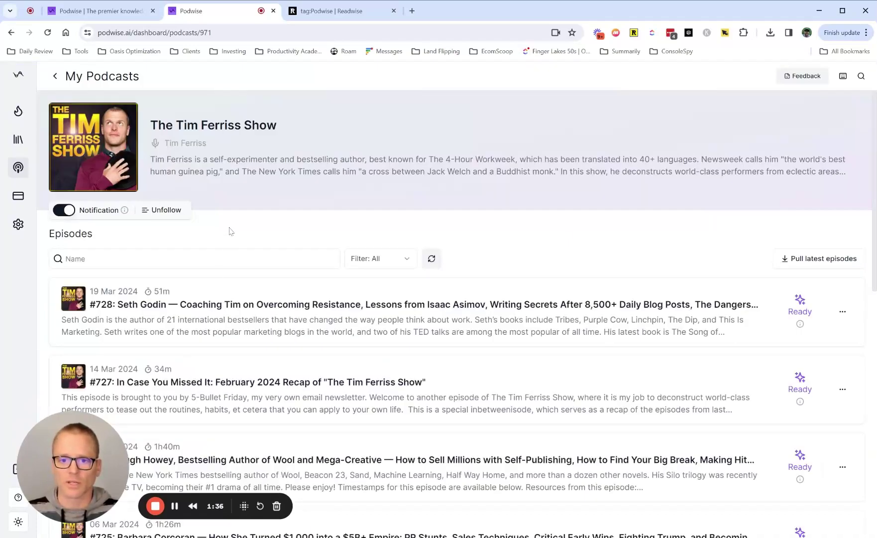
scroll(232, 241, down, 2)
scroll(233, 241, down, 8)
scroll(227, 246, up, 6)
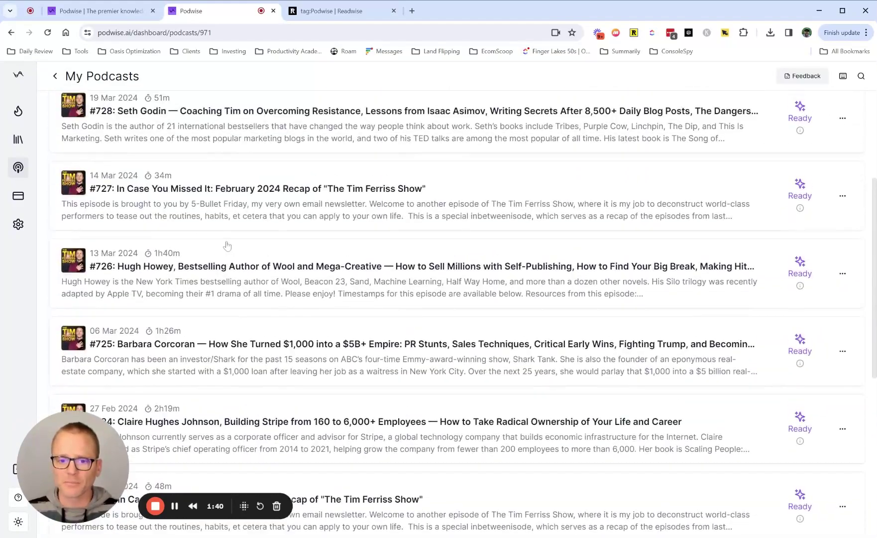
scroll(227, 246, up, 3)
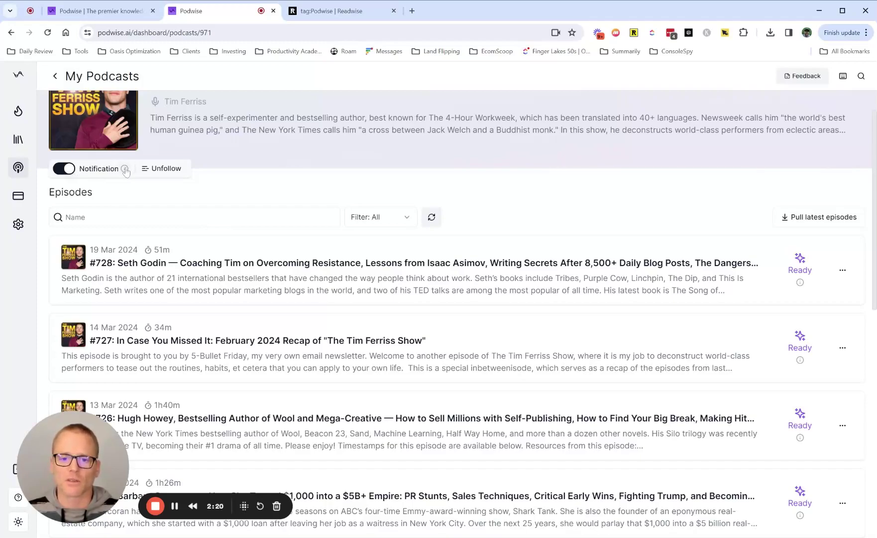
mouse_move(125, 170)
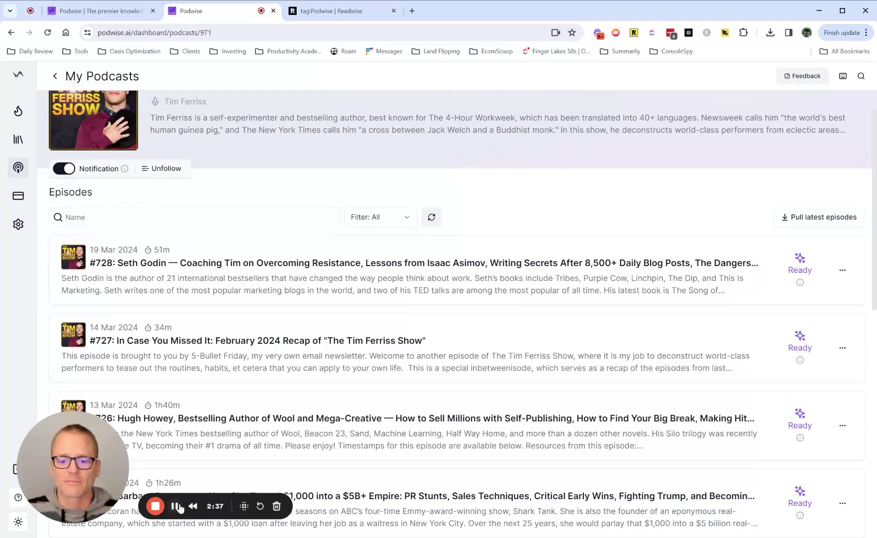
scroll(220, 379, up, 1)
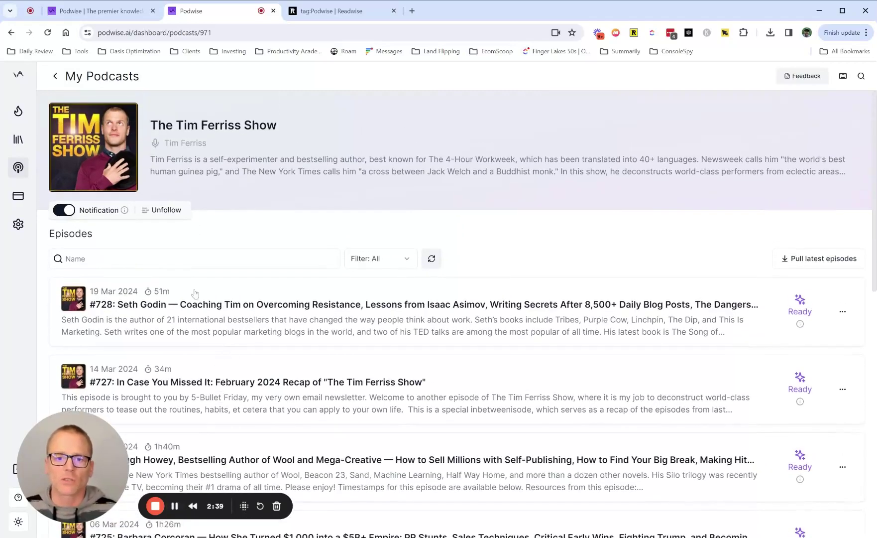
Request transcription of the Behind the Bastards episode "Part One: The Dennis the Menace Creator was a Shockingly Bad Man".
click(55, 76)
click(171, 220)
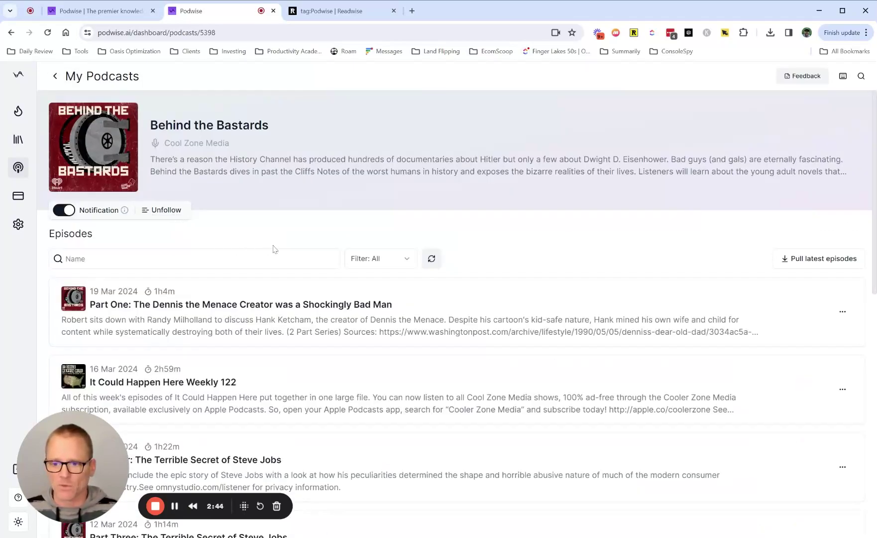
scroll(275, 249, down, 1)
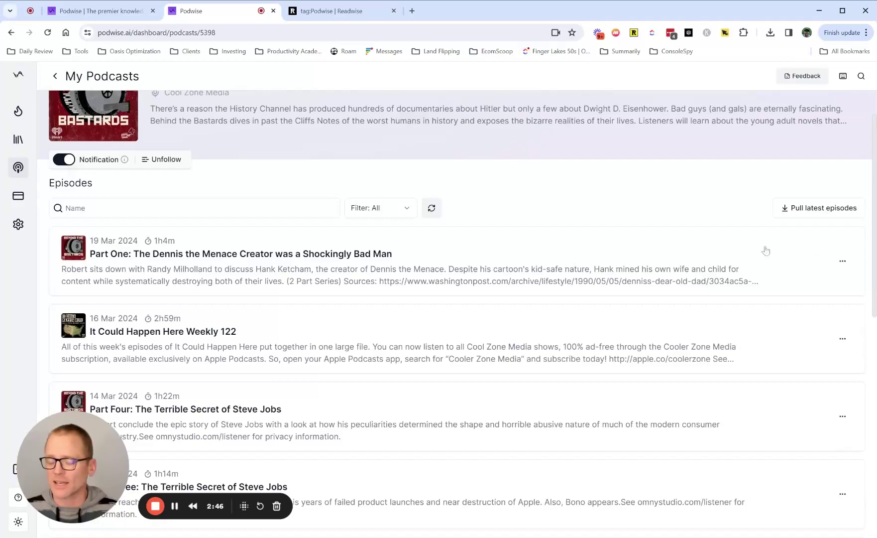
click(842, 260)
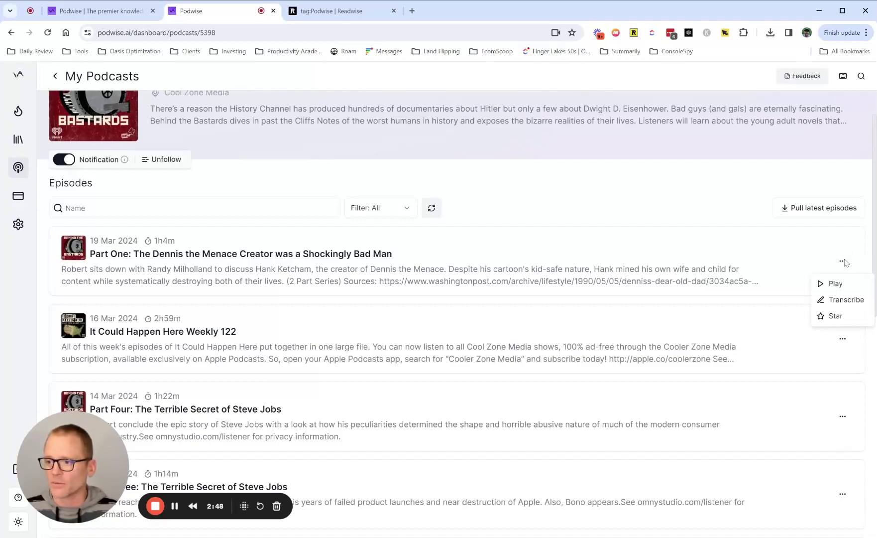
click(842, 300)
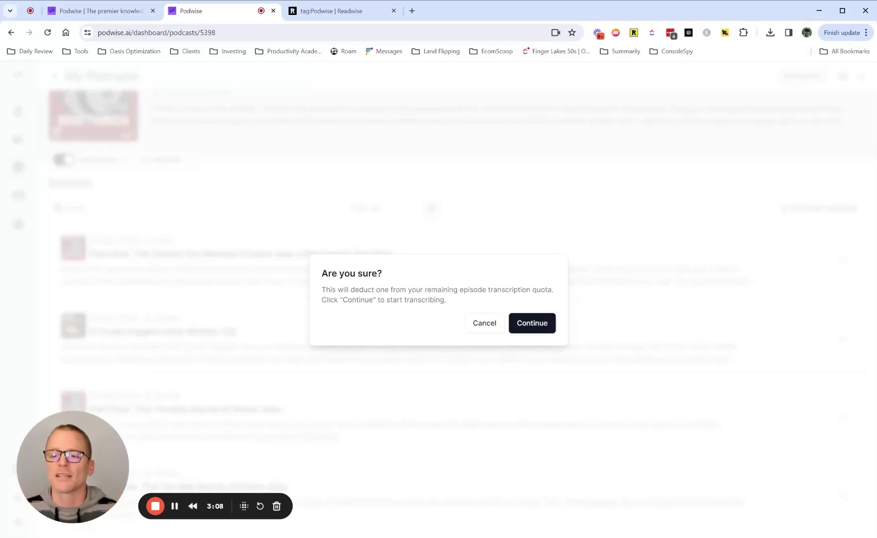
click(531, 329)
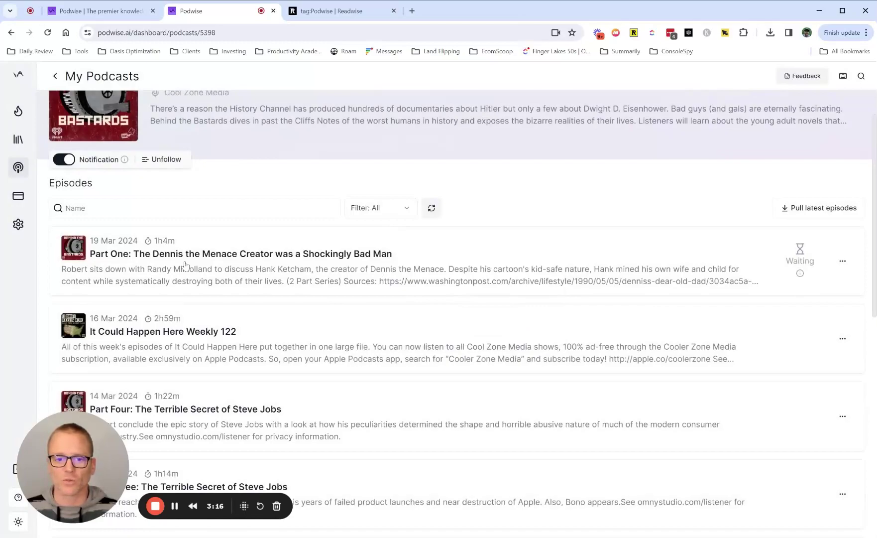
scroll(184, 264, up, 1)
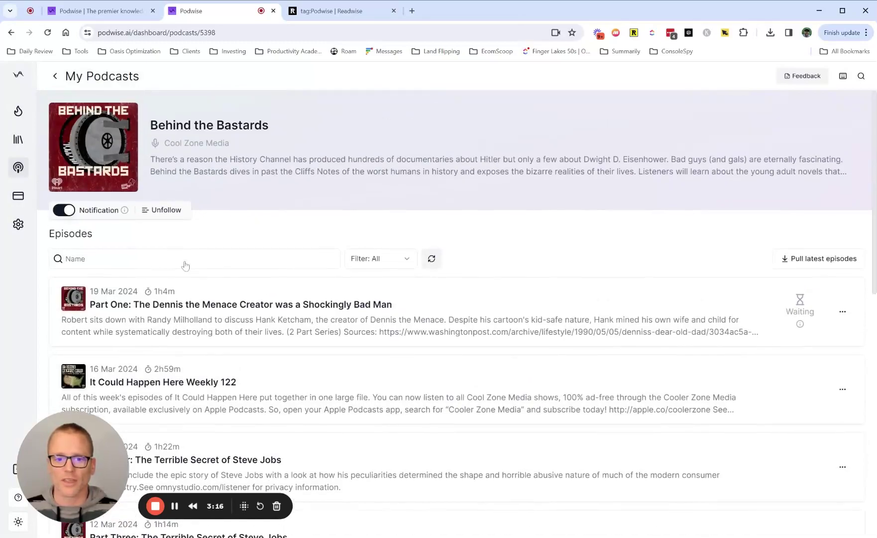
View the My Episodes list and its Find more search, and return to the followed podcasts.
click(18, 140)
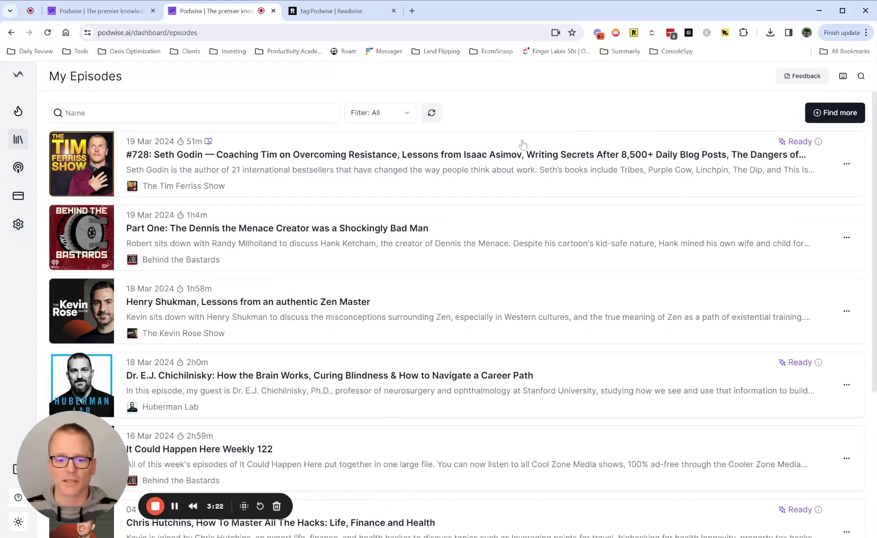
click(847, 115)
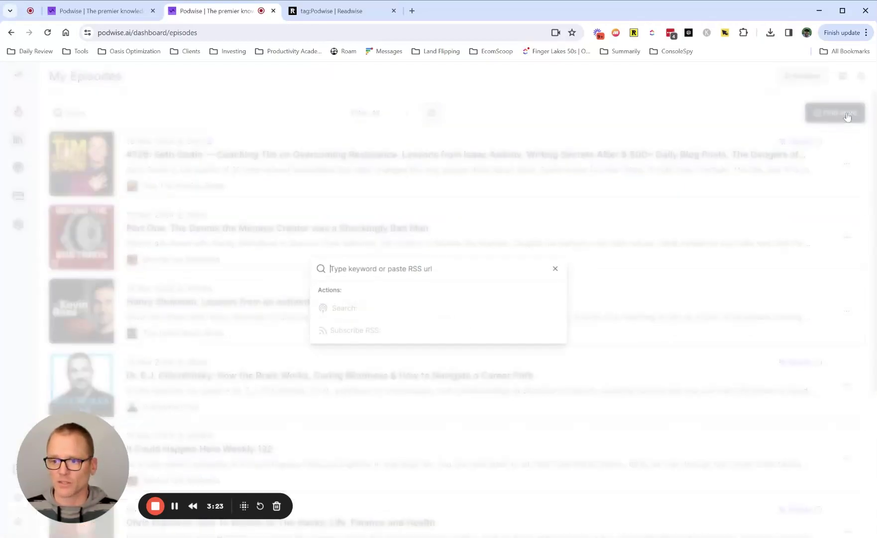
click(556, 270)
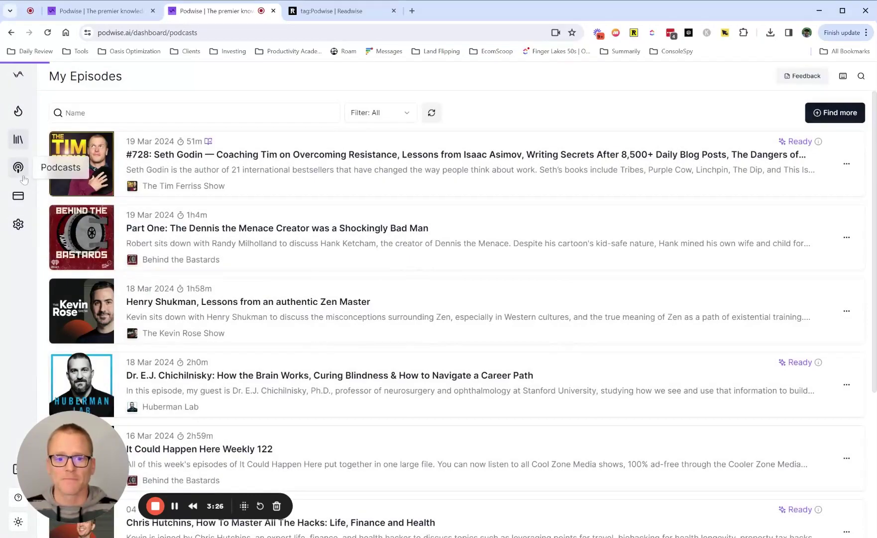
click(23, 175)
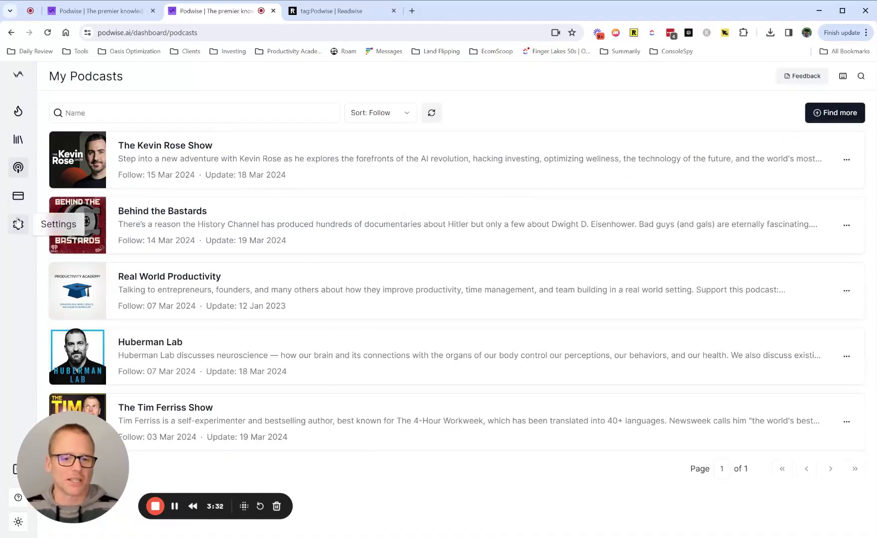
Open the account settings and review the available export connections.
click(18, 224)
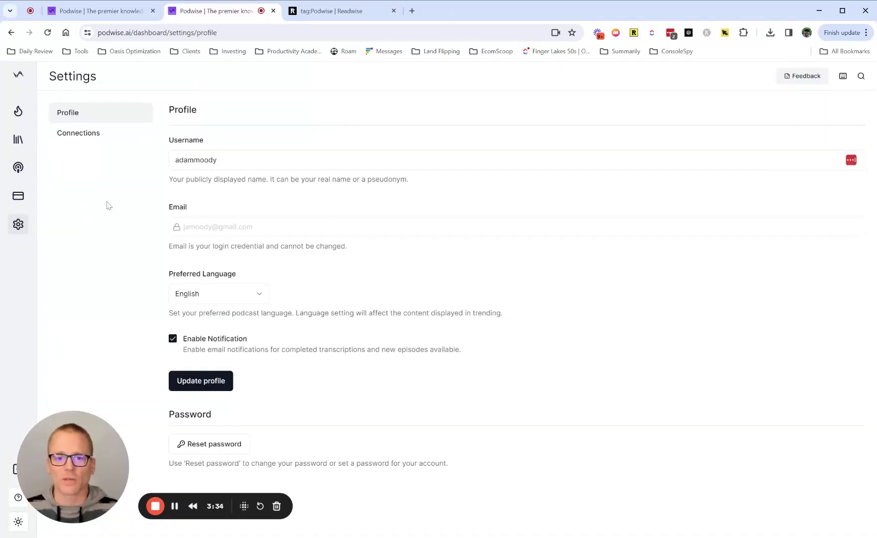
click(96, 136)
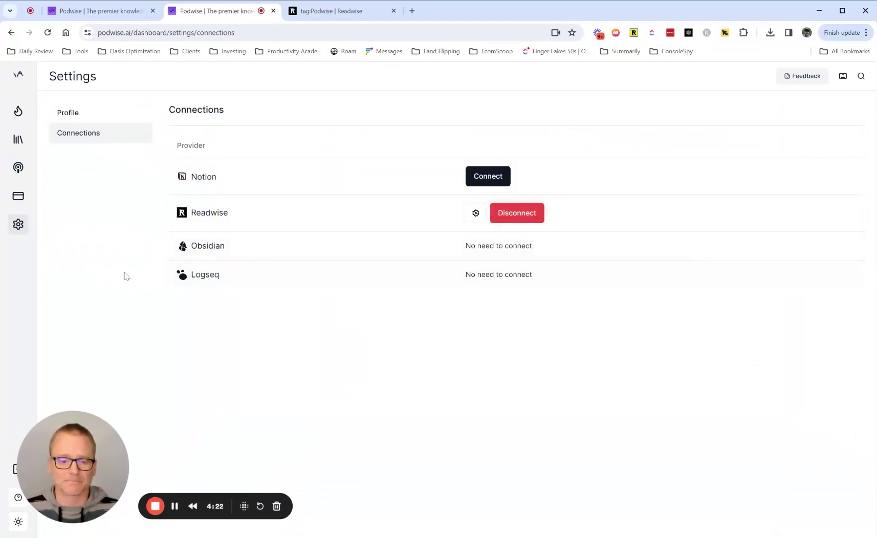
drag(69, 440, 106, 400)
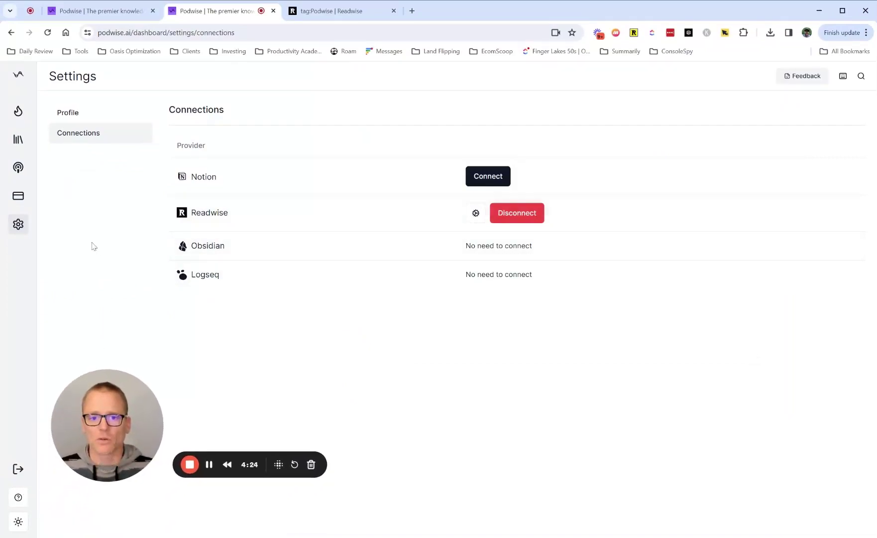
From My Episodes, view the untranscribed Kevin Rose Show episode about a Zen Master and return to the list.
click(18, 140)
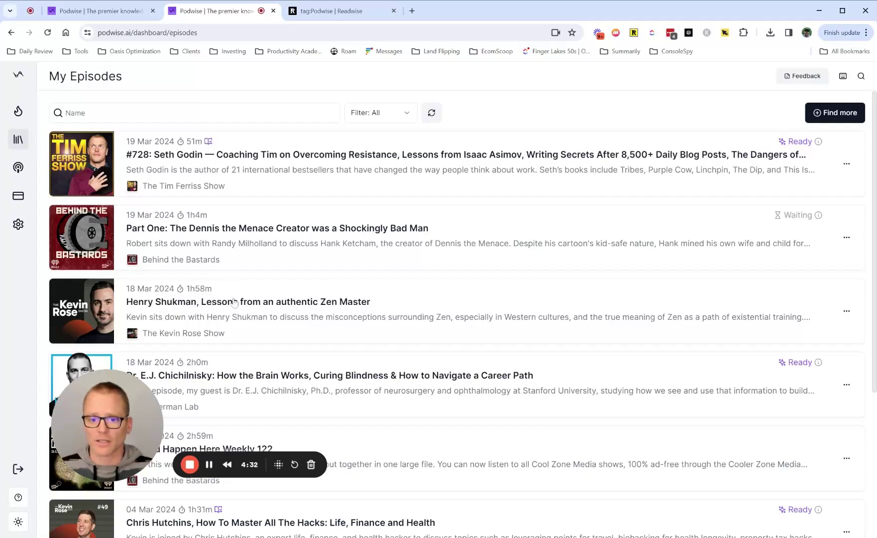
click(270, 305)
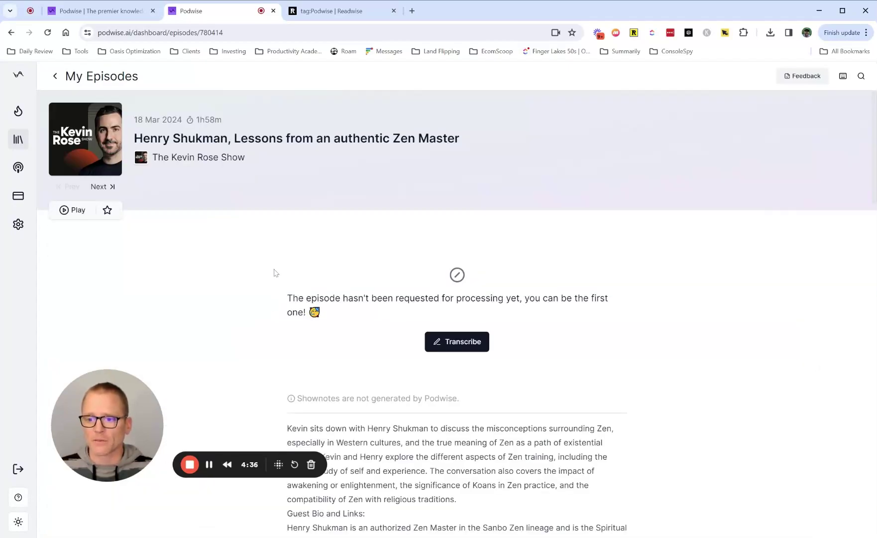
key(alt+Left)
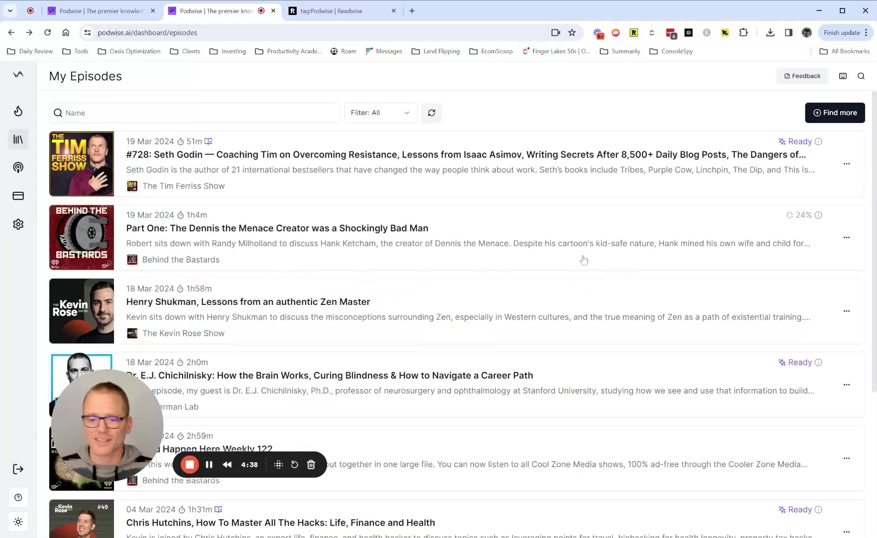
Open the Huberman Lab episode "How the Brain Works, Curing Blindness & How to Navigate a Career Path" and read its summary and takeaways.
scroll(646, 323, down, 1)
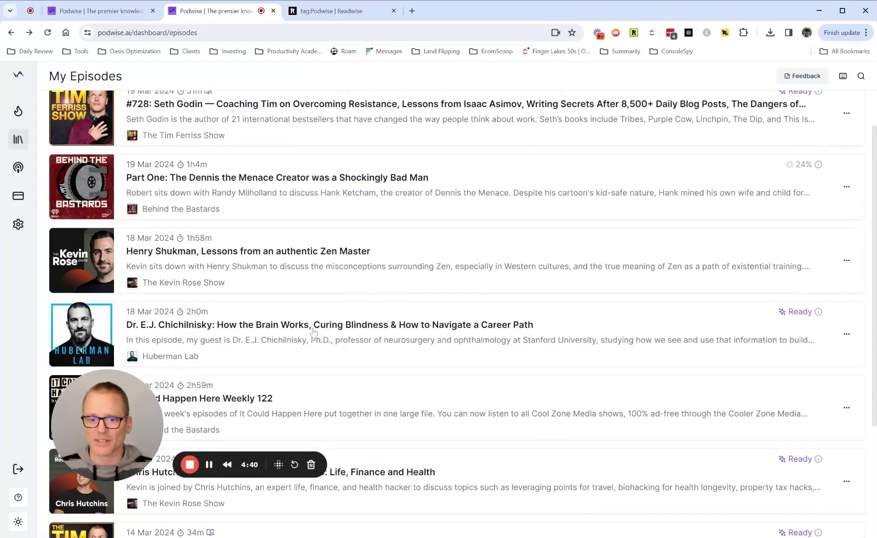
click(292, 329)
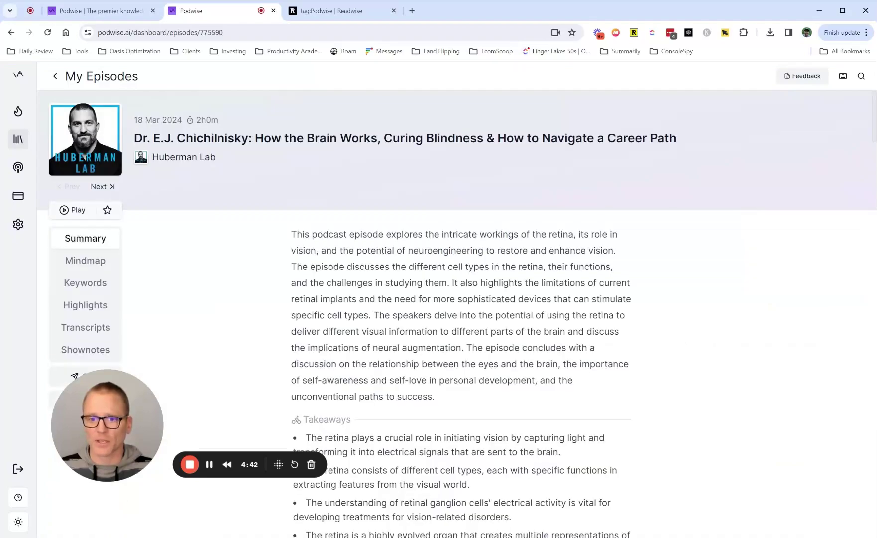
scroll(190, 271, down, 1)
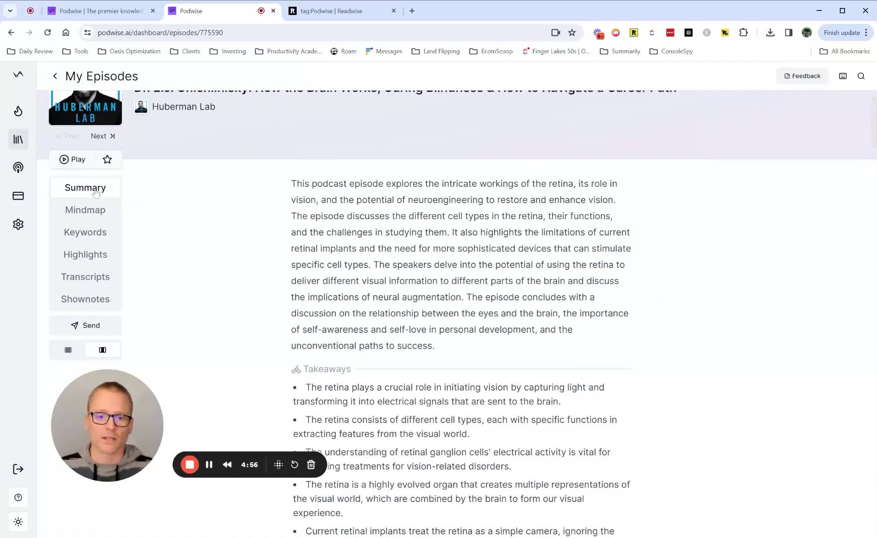
drag(293, 184, 448, 346)
scroll(348, 249, down, 3)
drag(348, 240, 438, 269)
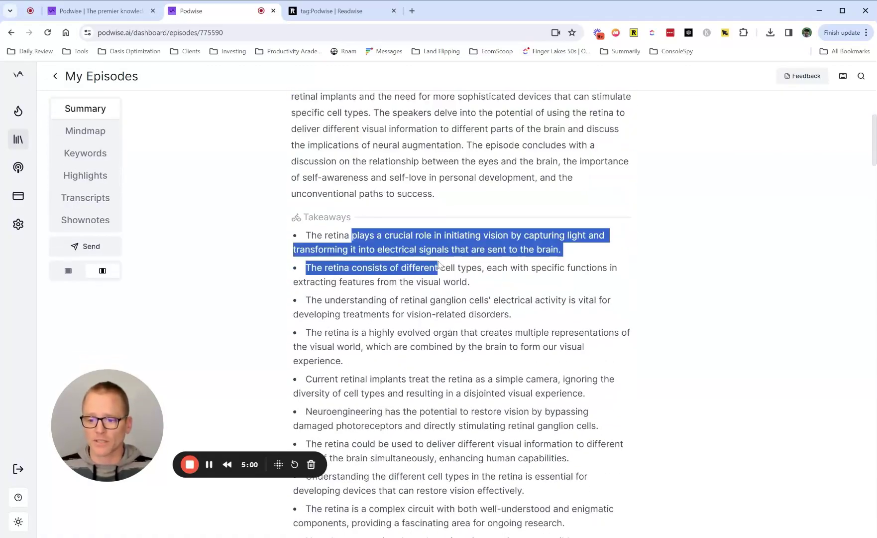
Read the outline summary for "The Retina: A Gateway to Visual Perception", collapse it, and play the episode from that section at 07:19.
scroll(438, 269, down, 10)
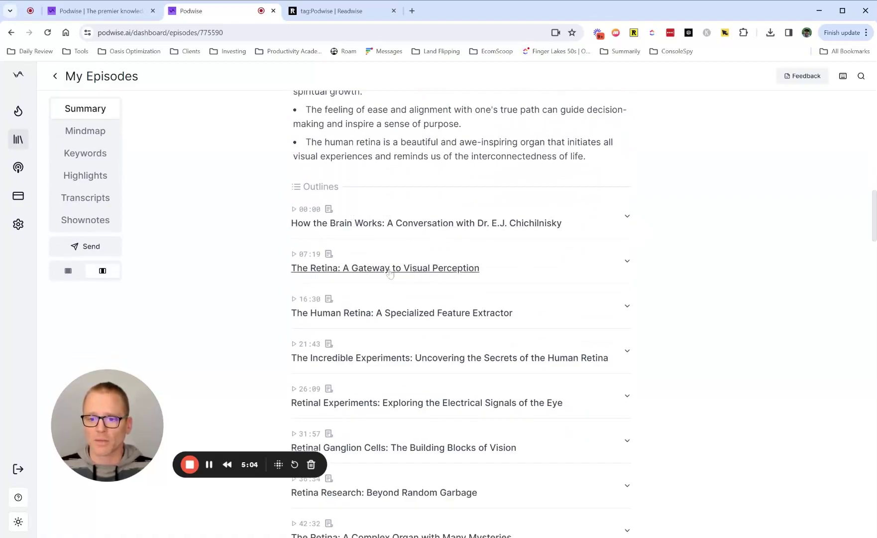
click(627, 262)
scroll(622, 264, down, 2)
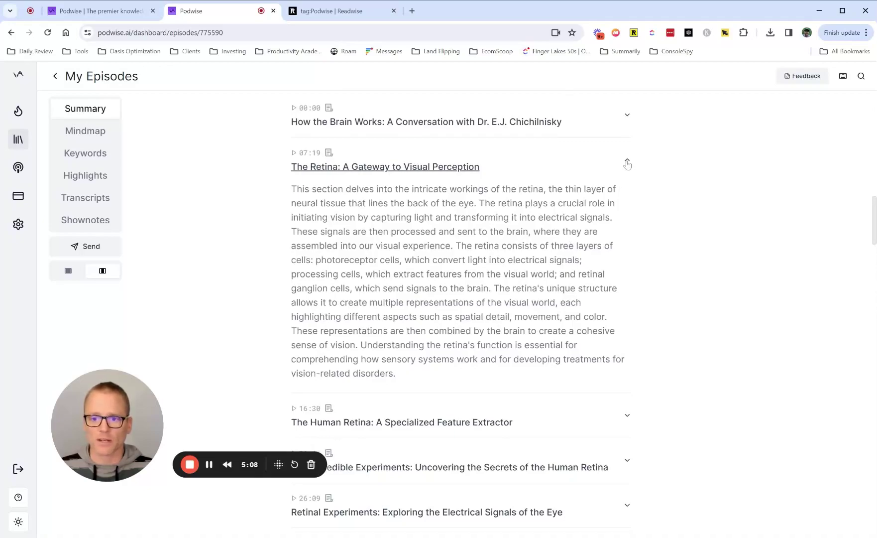
click(628, 164)
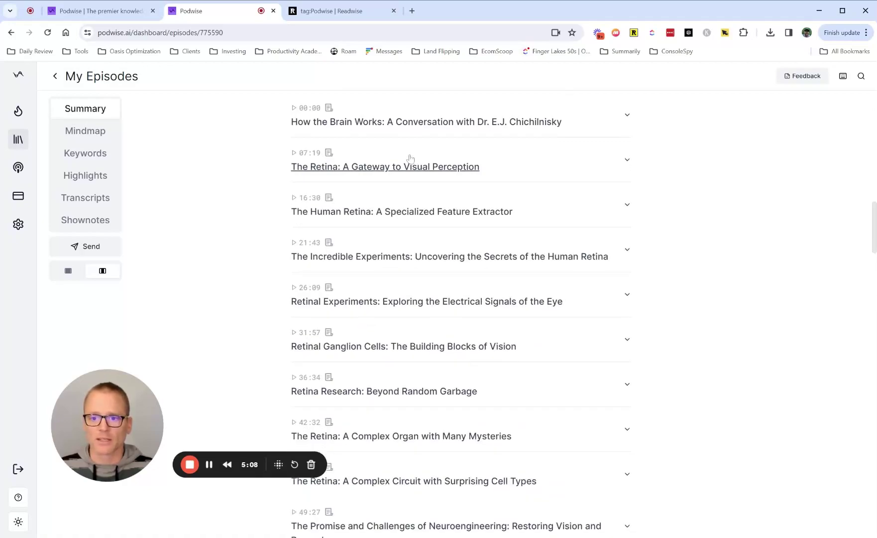
click(310, 153)
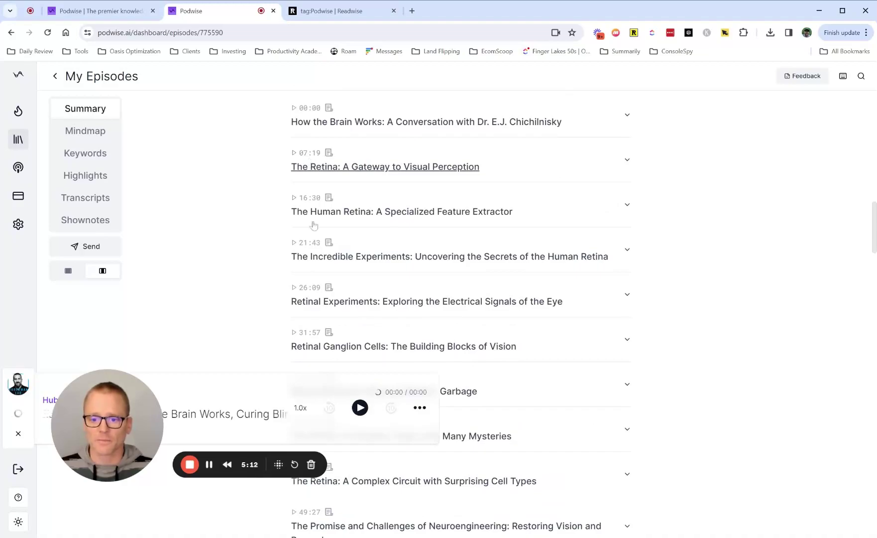
click(360, 408)
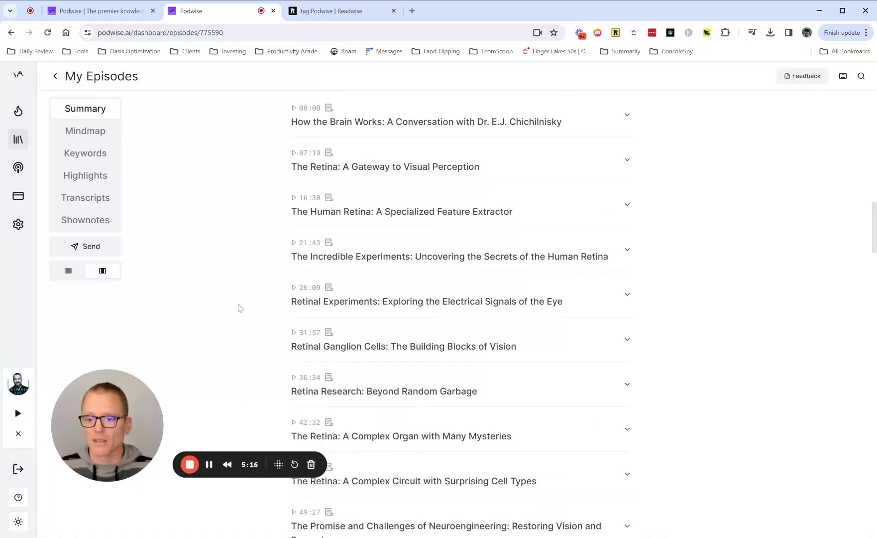
Read through the episode's Q & A section to the end of the summary.
scroll(305, 307, down, 20)
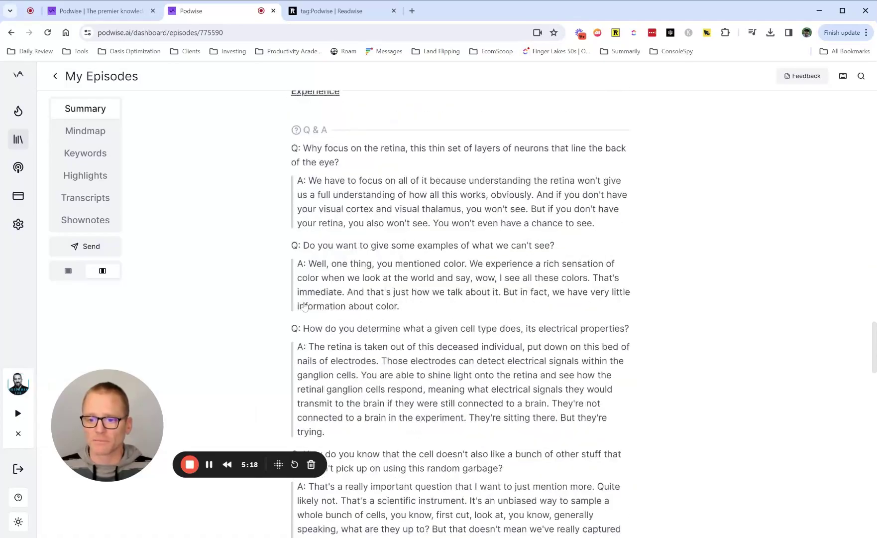
scroll(322, 303, up, 3)
scroll(374, 273, down, 15)
scroll(715, 279, down, 15)
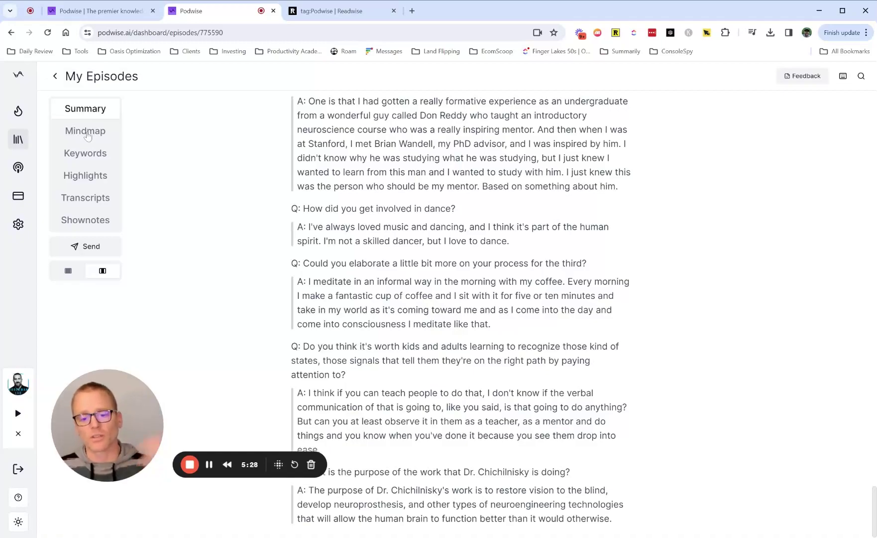
Open the episode's mindmap and examine its branches from the retina topics through Self-Discovery and Enhancement.
click(86, 131)
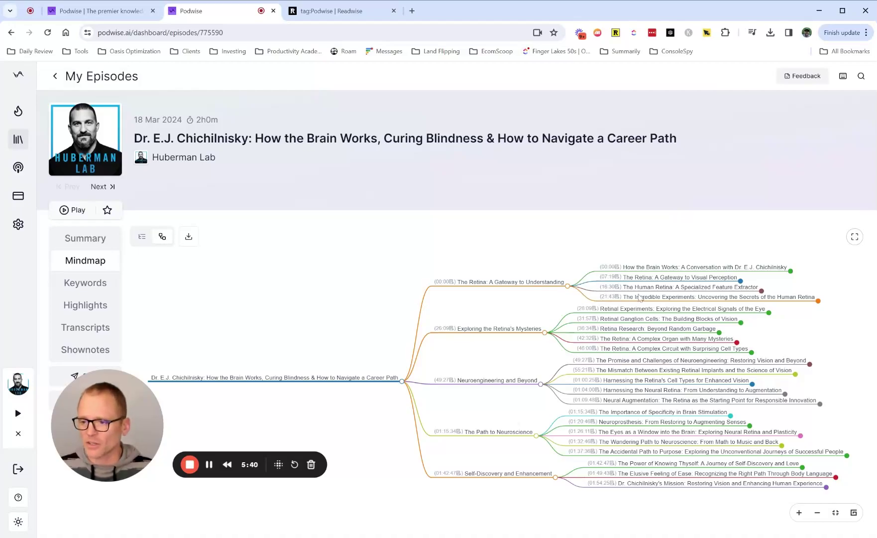
scroll(641, 297, up, 5)
scroll(444, 288, down, 5)
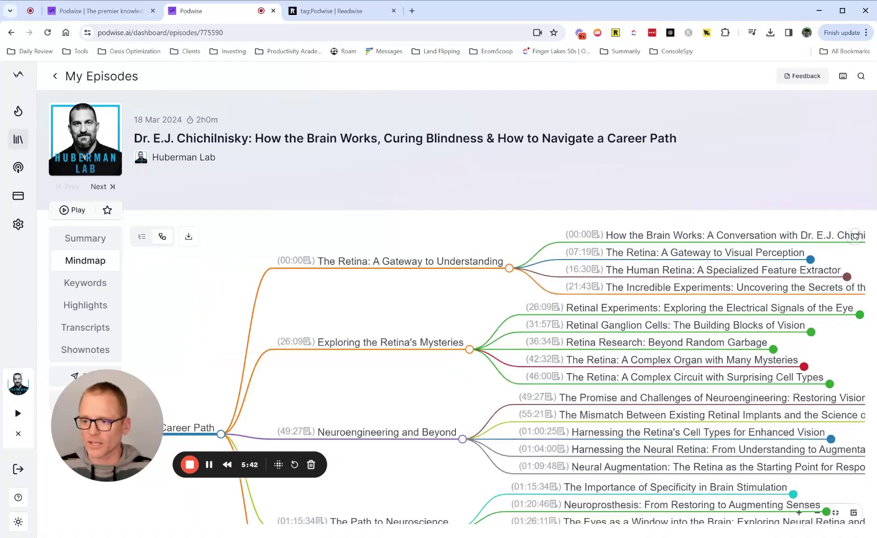
drag(444, 288, 401, 294)
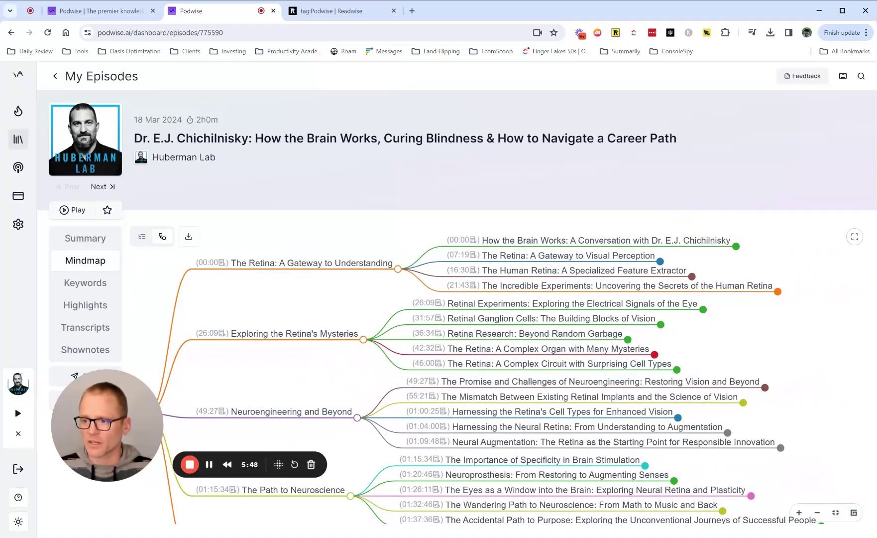
drag(769, 360, 773, 294)
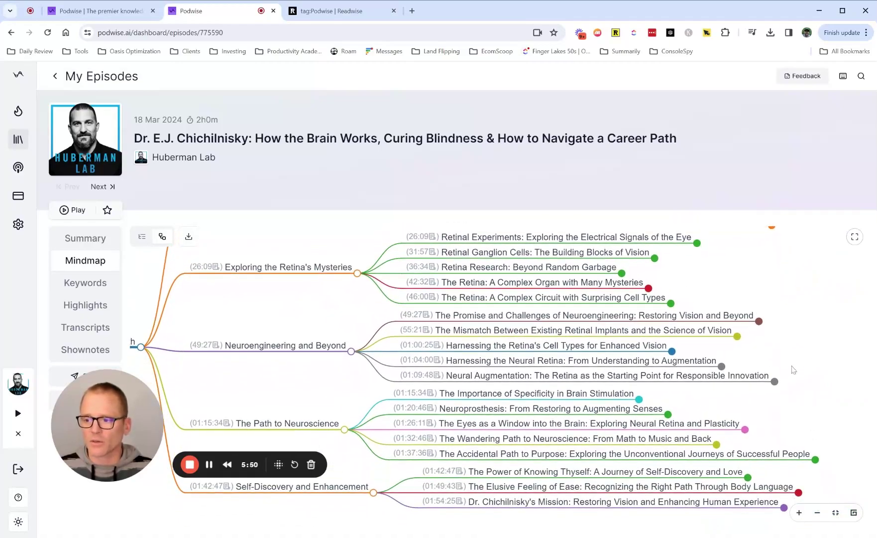
drag(792, 372, 789, 307)
drag(311, 313, 357, 342)
Collapse and re-expand the "Exploring the Retina's Mysteries" branch, and toggle the subtopics of "The Retina: A Complex Circuit with Surprising Cell Types".
click(366, 258)
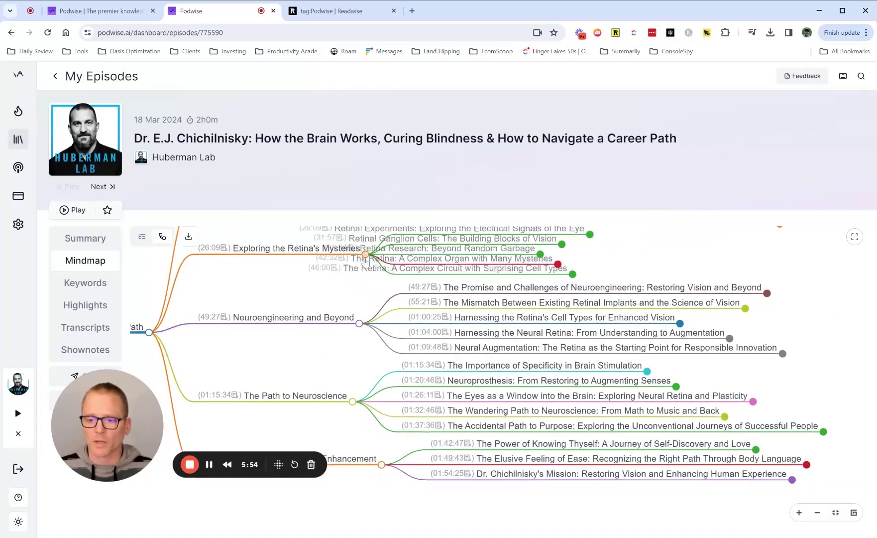
click(365, 247)
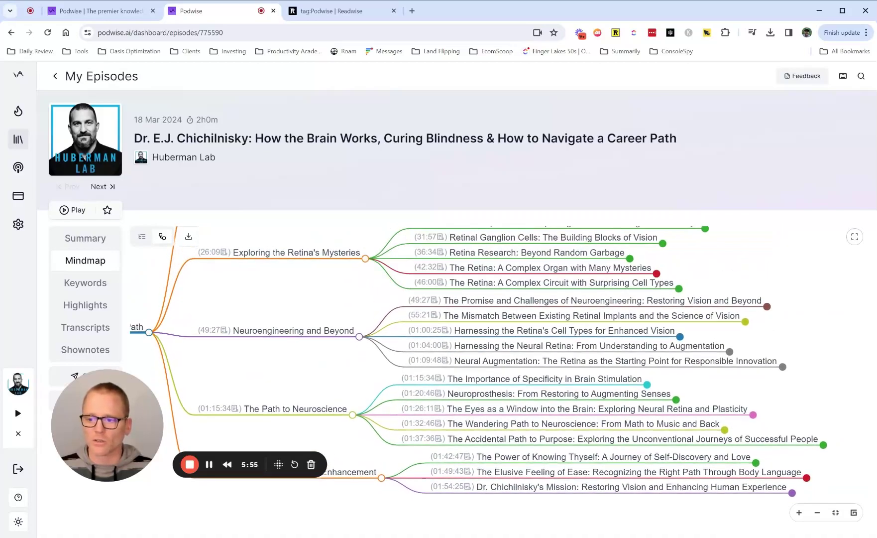
click(680, 286)
click(679, 282)
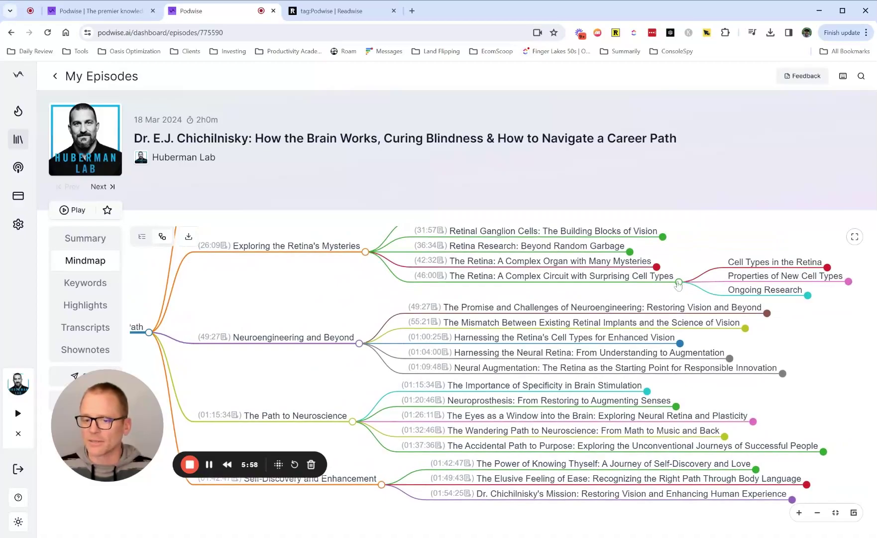
Jump from the mindmap's "Neuroengineering and Beyond" branch to its transcript passage and play the audio from 49:27.
scroll(343, 331, down, 3)
scroll(337, 329, up, 4)
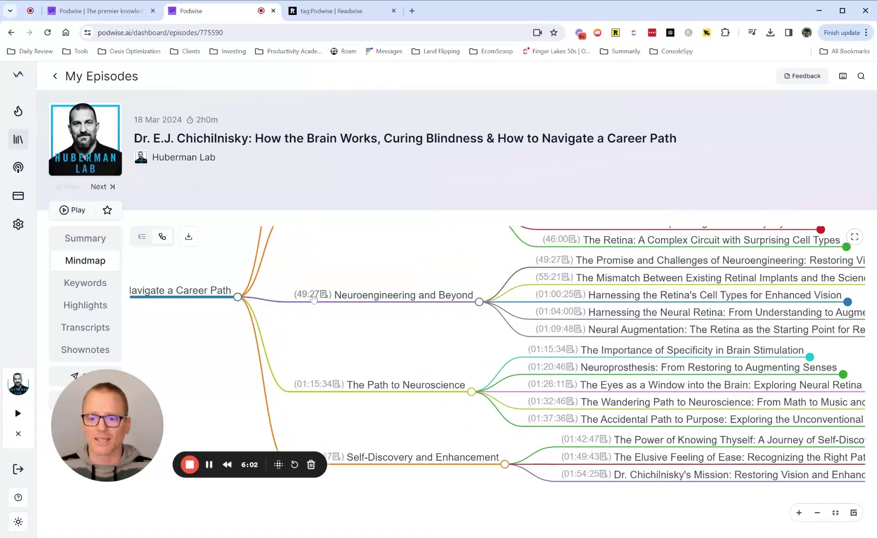
click(314, 295)
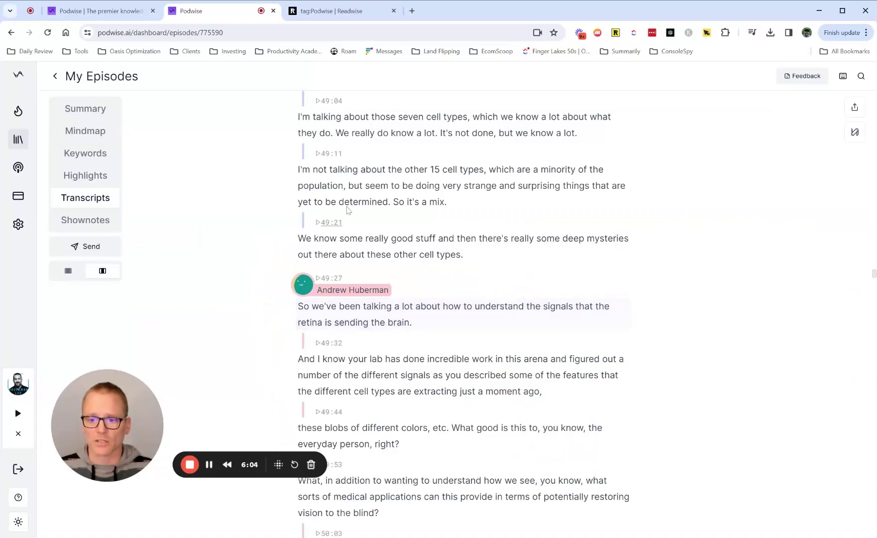
click(329, 279)
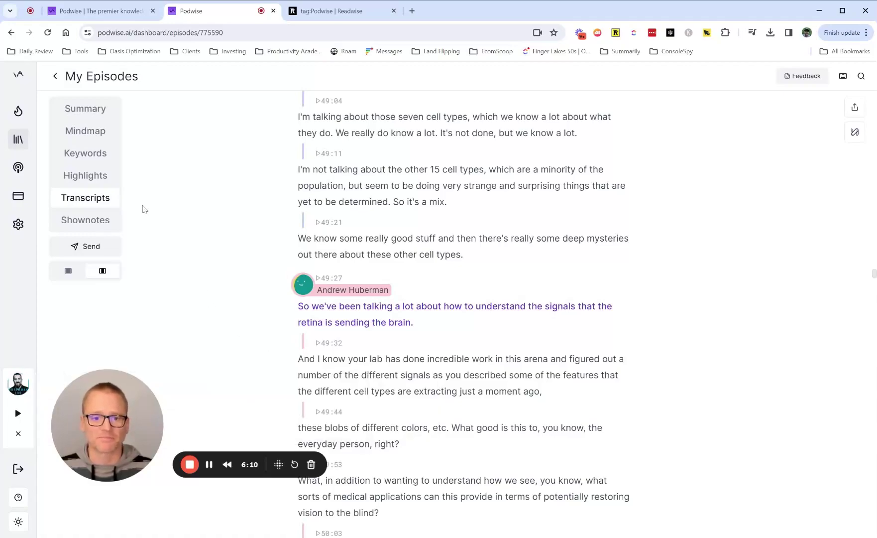
Open the episode's keywords and read the explanations, including "512 electrode array technology" and "ganglion cells".
click(90, 153)
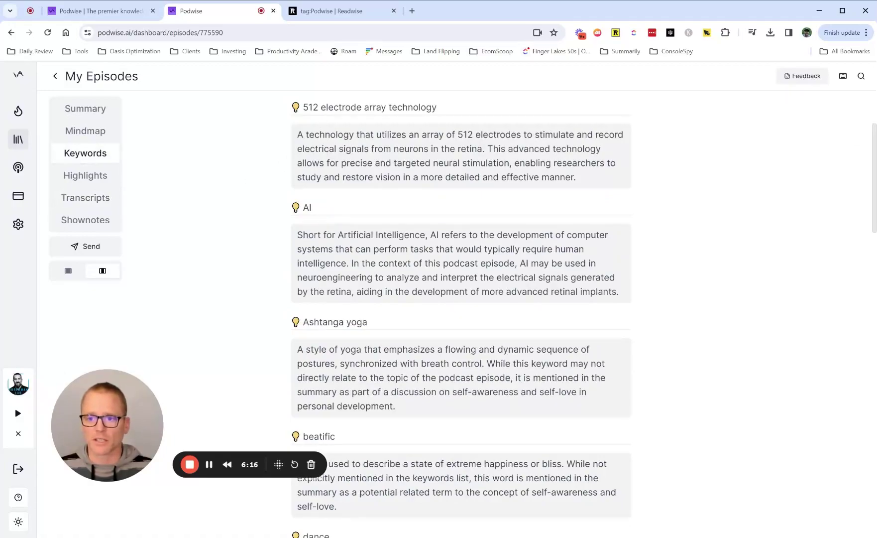
drag(320, 107, 433, 107)
click(434, 107)
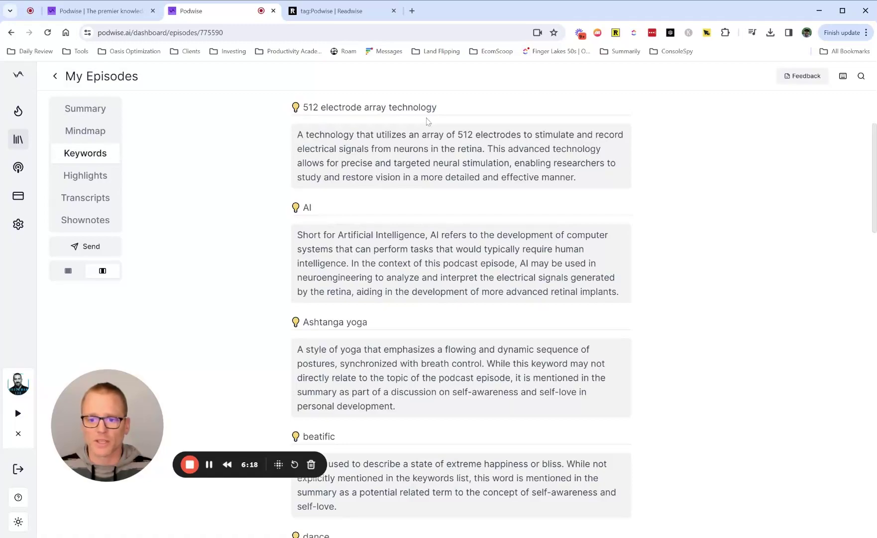
scroll(407, 216, down, 4)
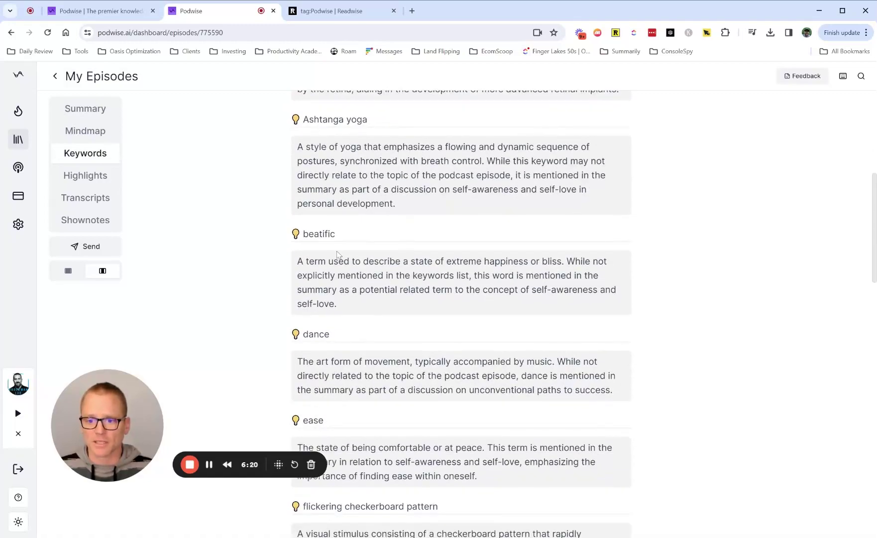
scroll(338, 256, down, 6)
scroll(338, 255, down, 2)
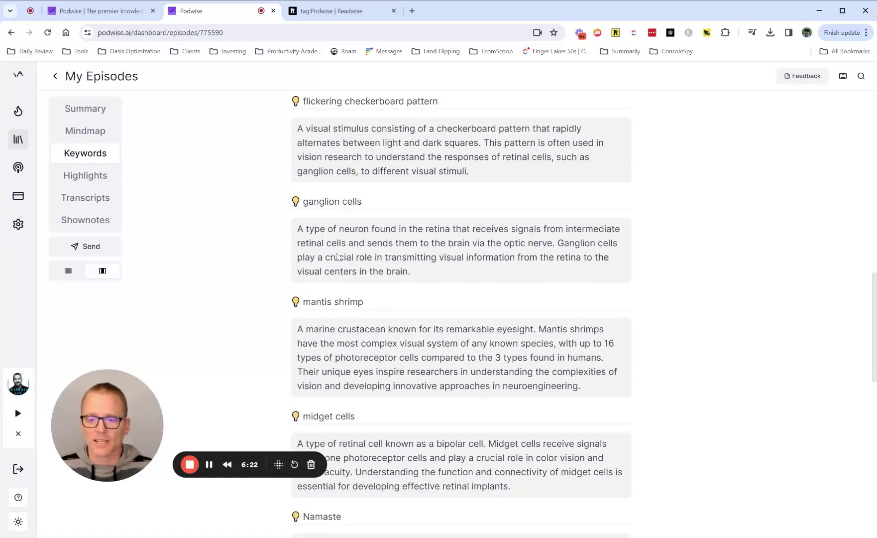
drag(303, 201, 445, 243)
click(363, 203)
click(446, 243)
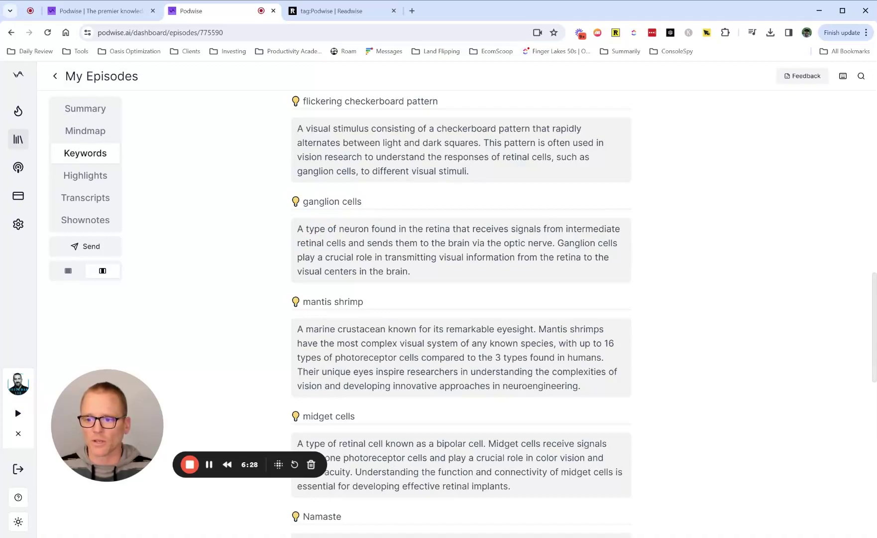
scroll(461, 298, down, 2)
scroll(210, 204, up, 2)
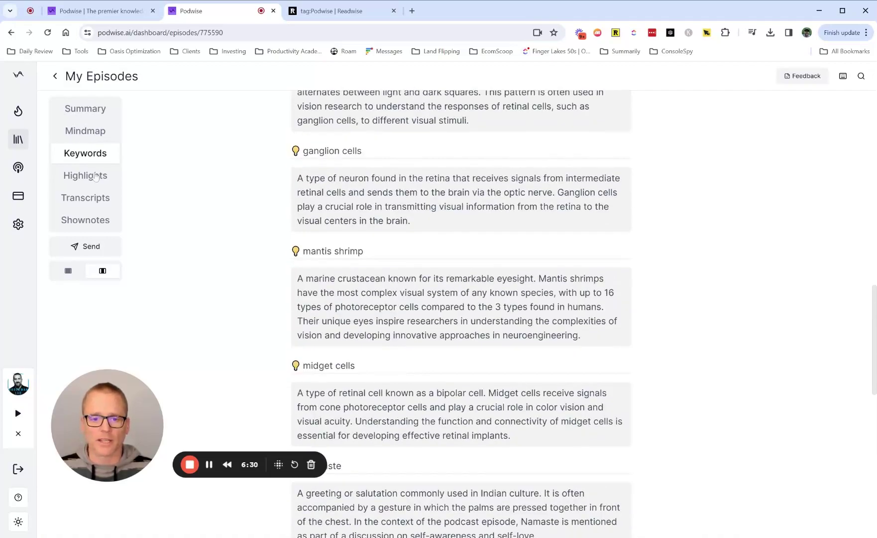
Review the episode's highlights, transcript and shownotes in turn.
click(96, 176)
scroll(255, 200, down, 7)
scroll(255, 202, down, 4)
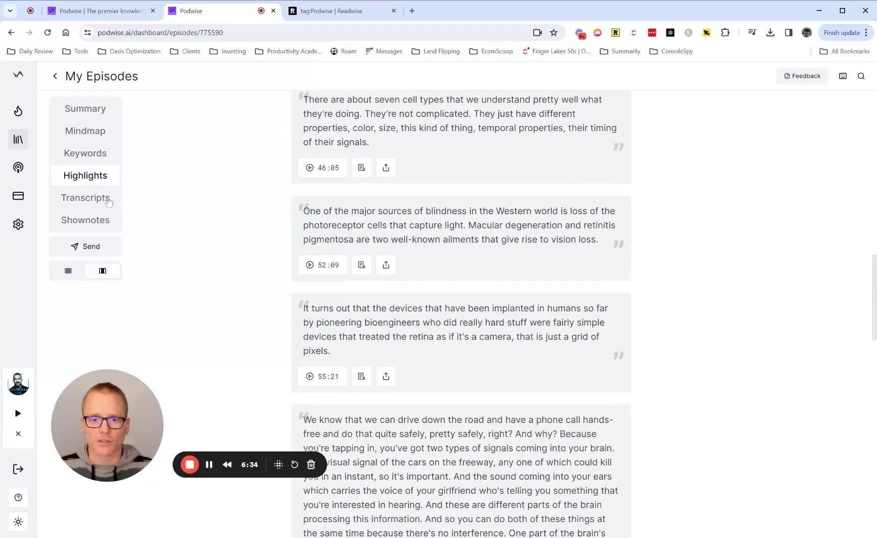
click(108, 198)
scroll(219, 202, down, 5)
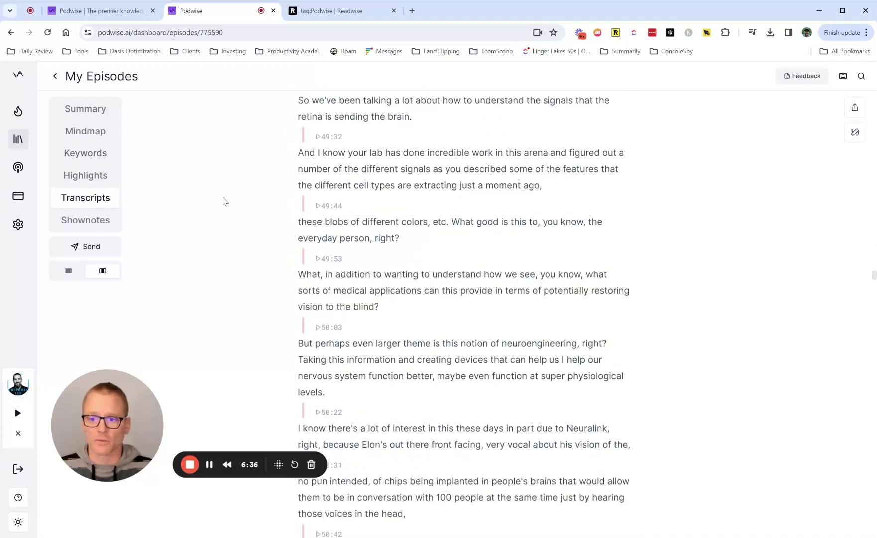
click(85, 221)
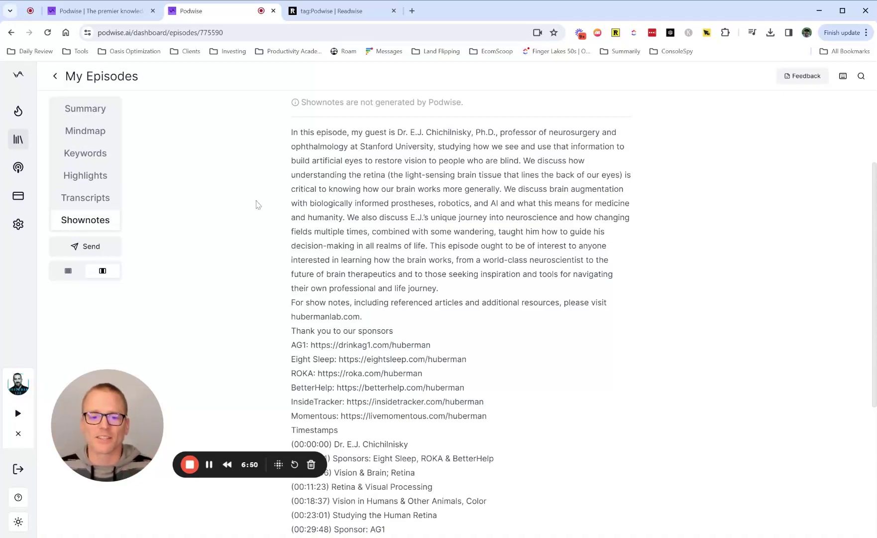
Send the episode to the Readwise Reader Inbox with the mindmap and shownotes included.
click(91, 247)
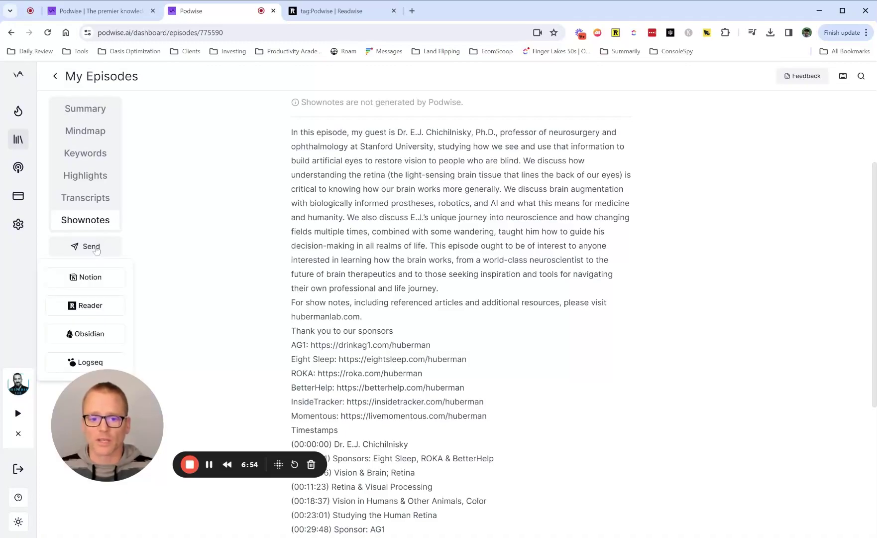
click(91, 308)
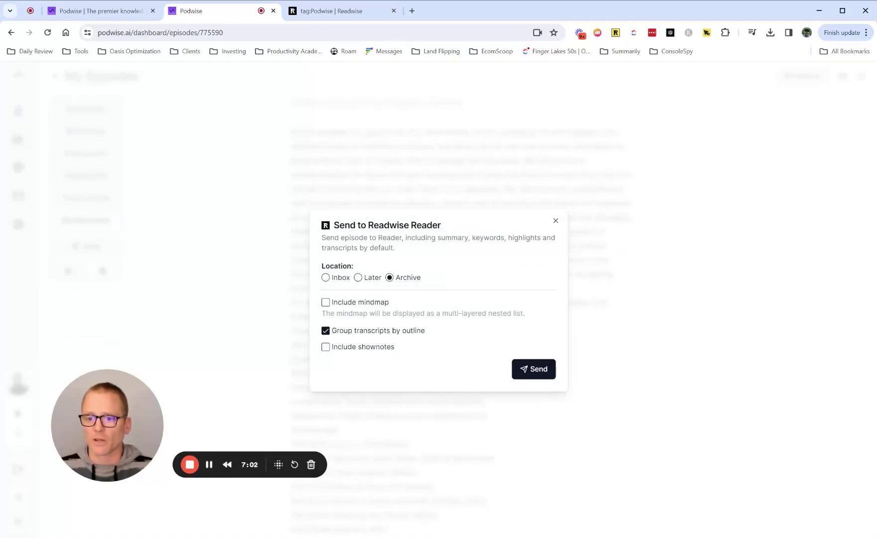
drag(345, 239, 535, 238)
click(534, 238)
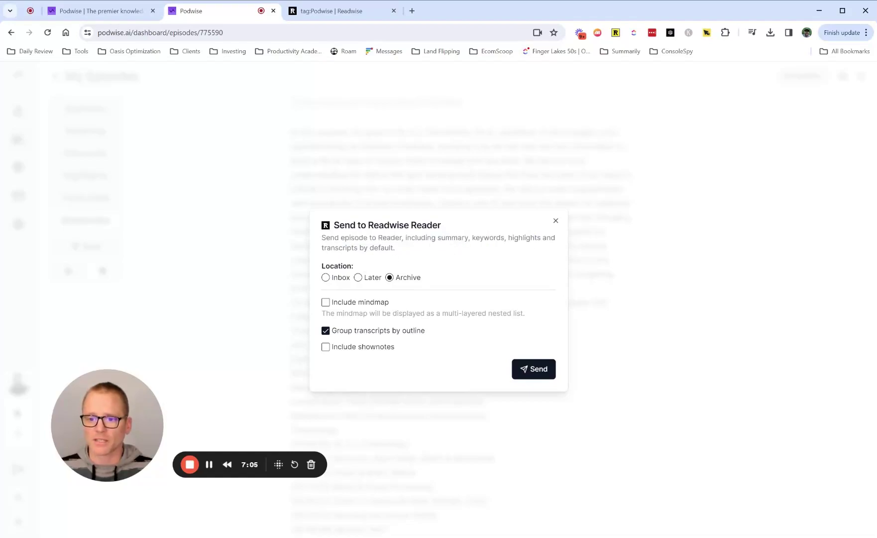
click(326, 278)
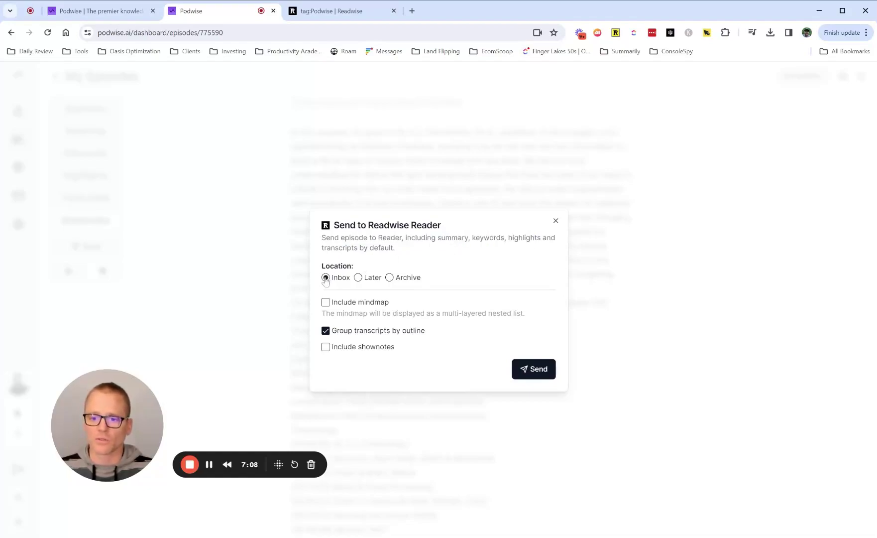
click(327, 305)
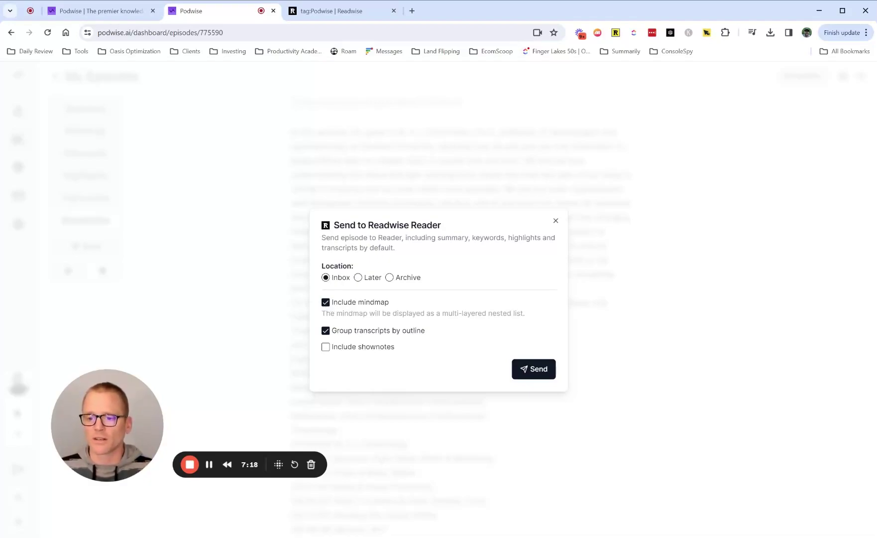
drag(378, 313, 524, 313)
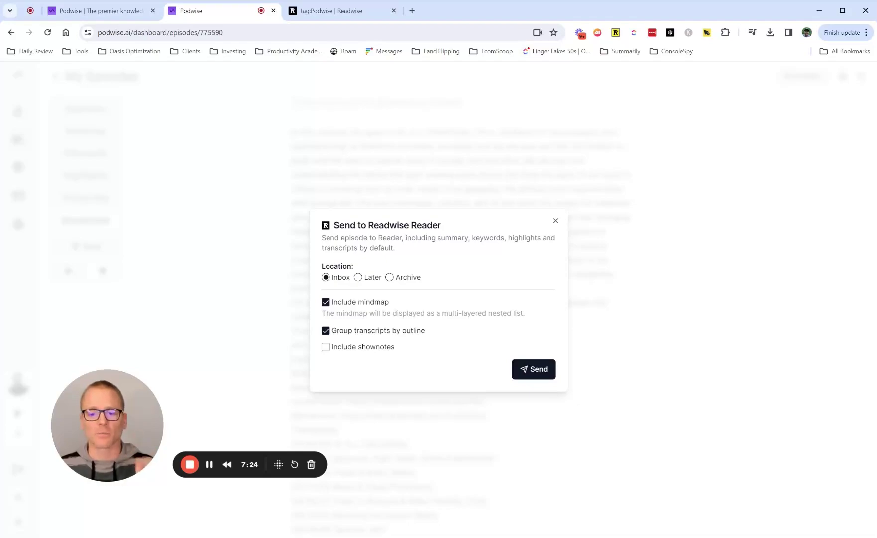
click(344, 351)
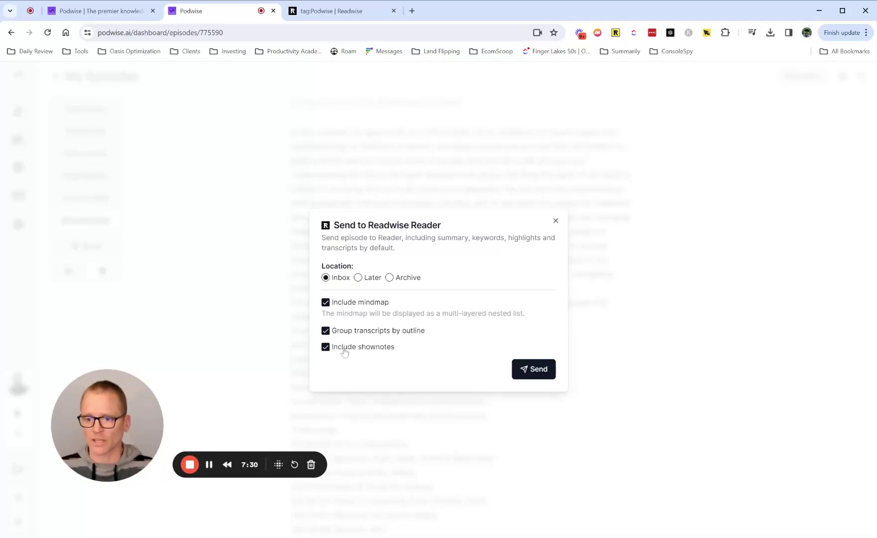
click(539, 371)
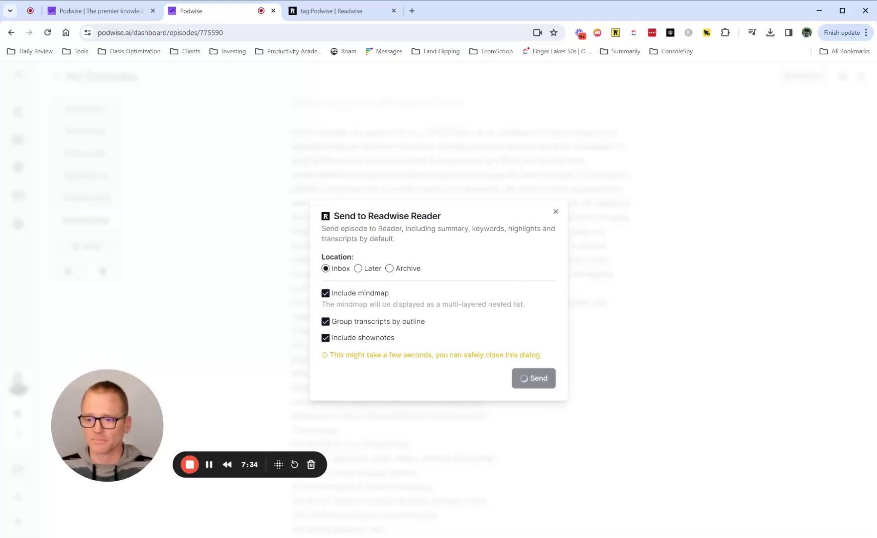
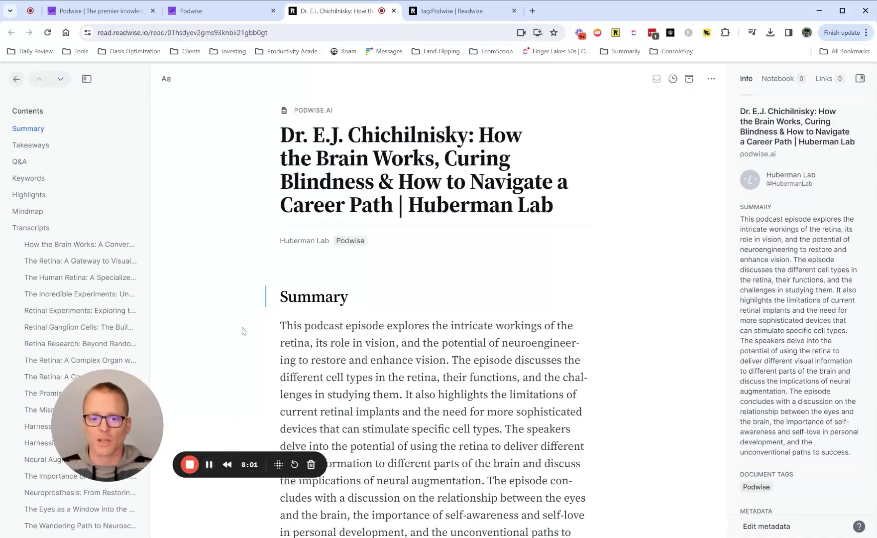
Look over the exported episode's table of contents and its summary, document tags and metadata in Reader.
drag(140, 393, 231, 447)
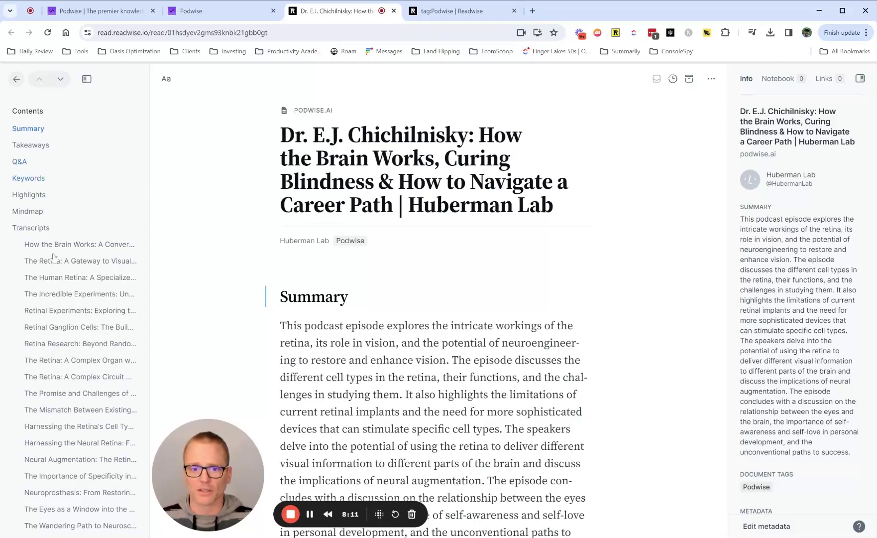
scroll(49, 231, down, 1)
scroll(48, 231, down, 4)
scroll(45, 226, up, 4)
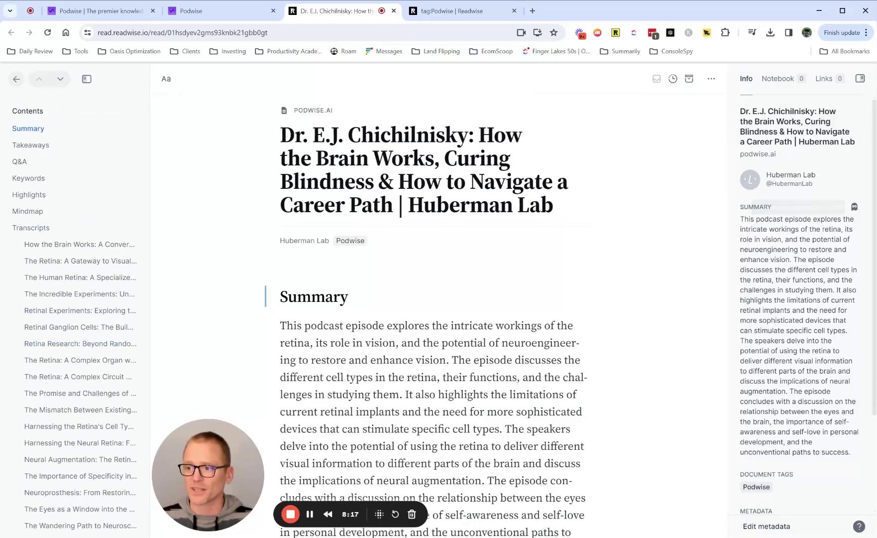
scroll(800, 299, down, 3)
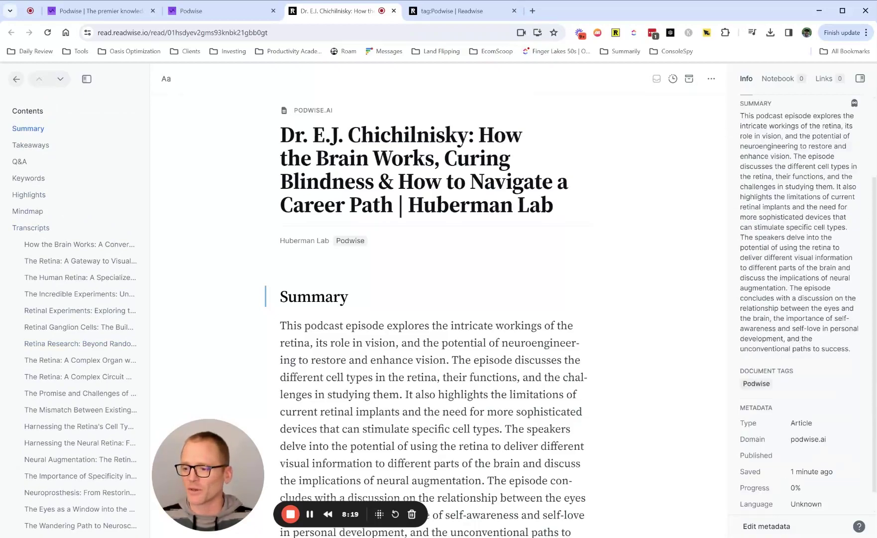
scroll(797, 438, up, 3)
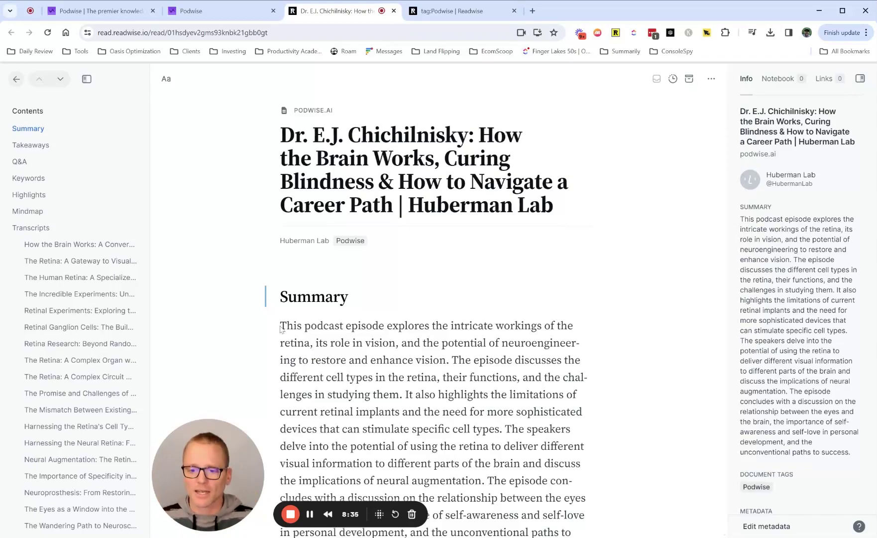
Highlight the start of the Summary from "This podcast episode explores" through "different cell types in the retina".
drag(281, 326, 436, 377)
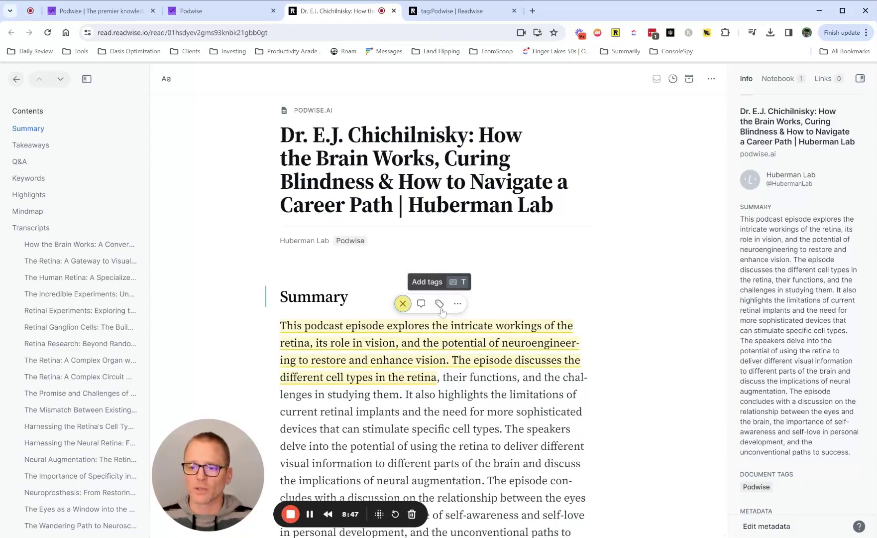
click(712, 80)
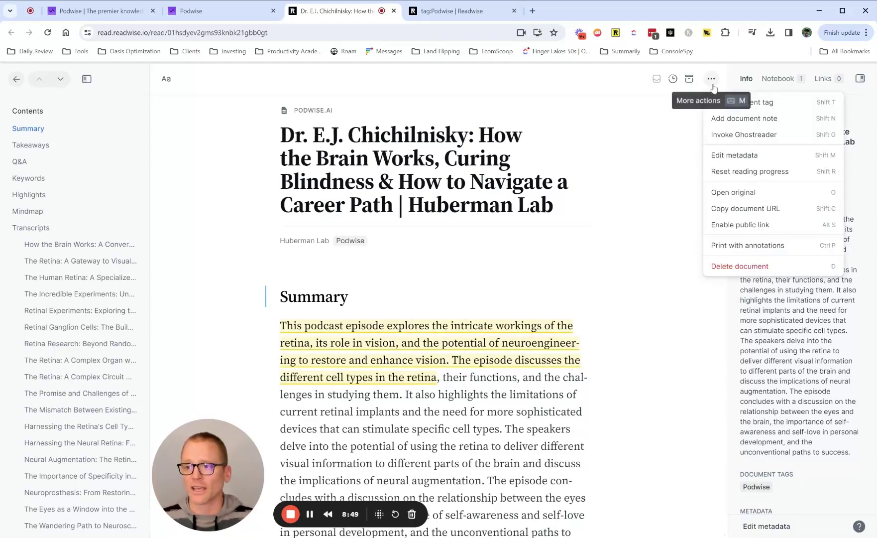
click(625, 136)
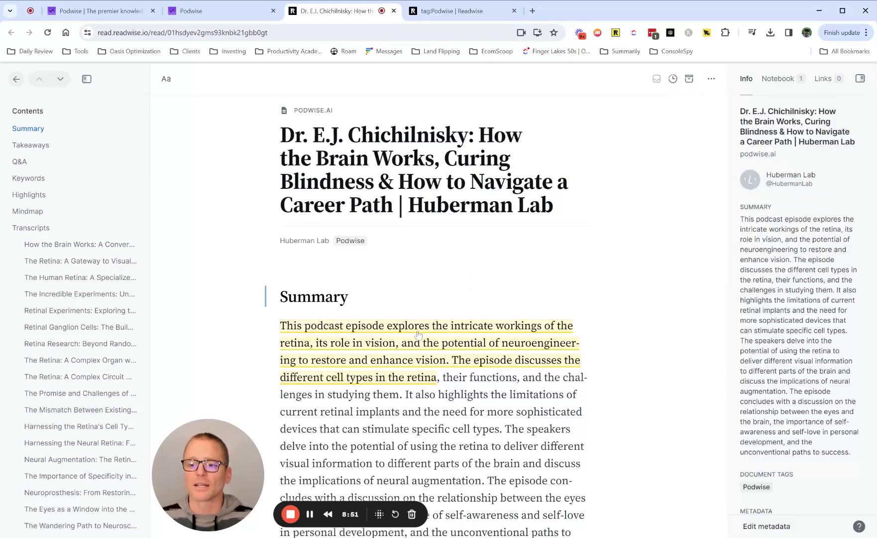
Review the document's Summary, Takeaways, Q&A, Keywords and Highlights sections in turn.
scroll(419, 334, down, 3)
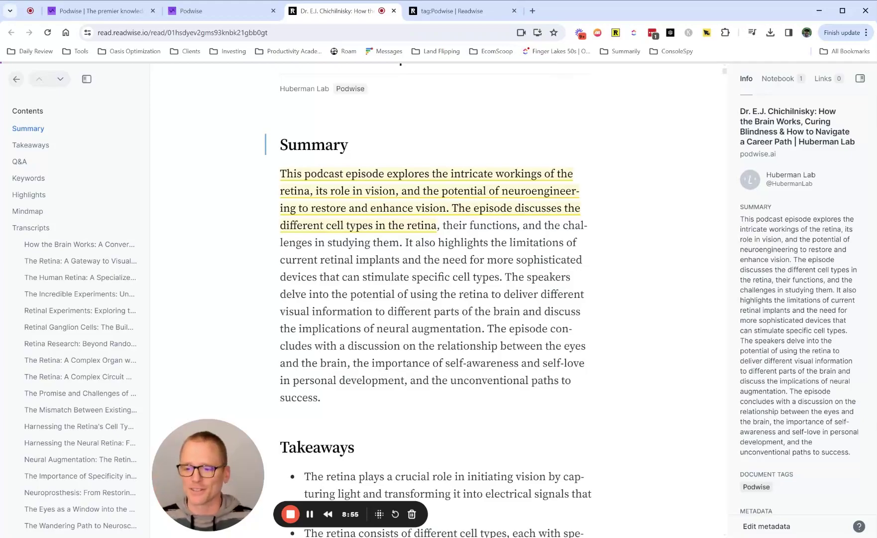
scroll(429, 299, down, 4)
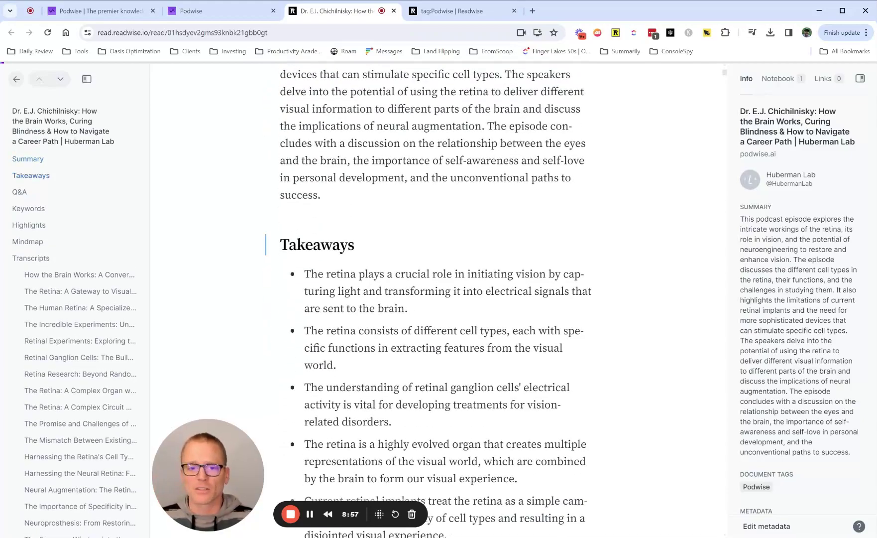
scroll(435, 315, up, 5)
scroll(436, 316, down, 4)
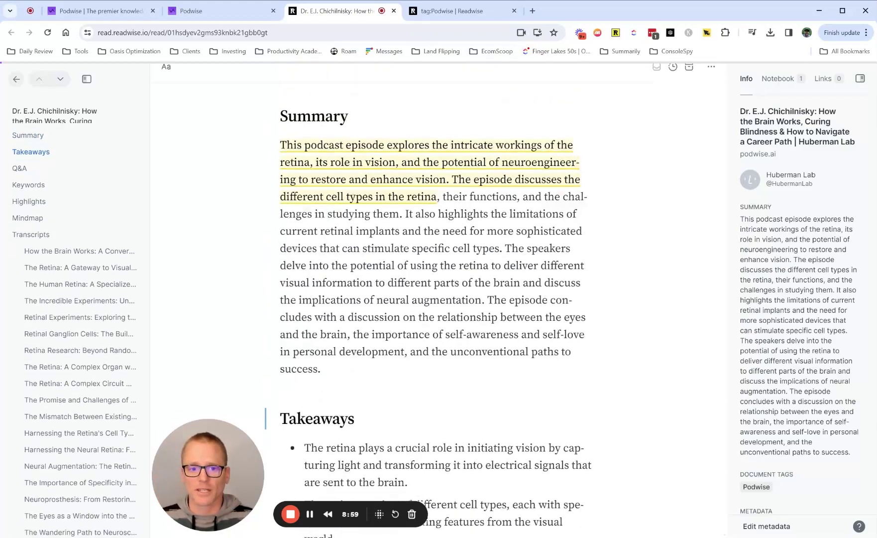
scroll(434, 315, down, 10)
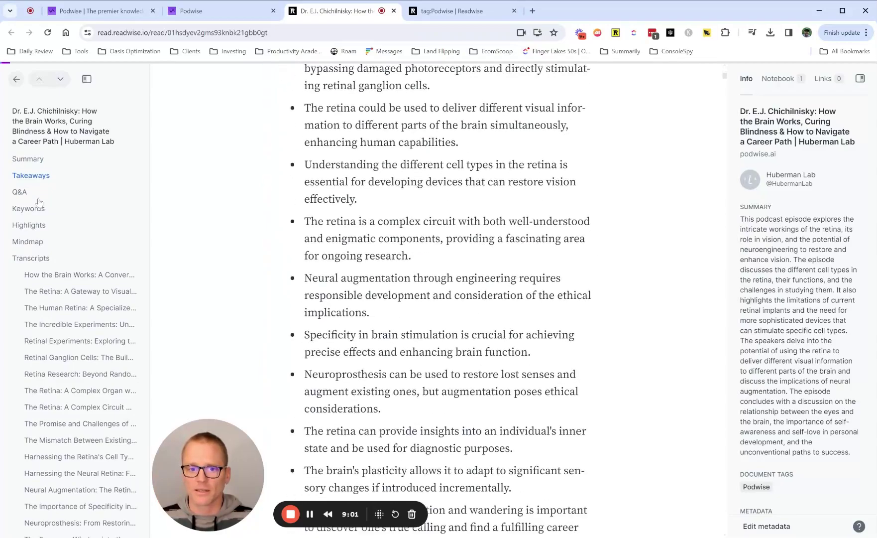
click(23, 197)
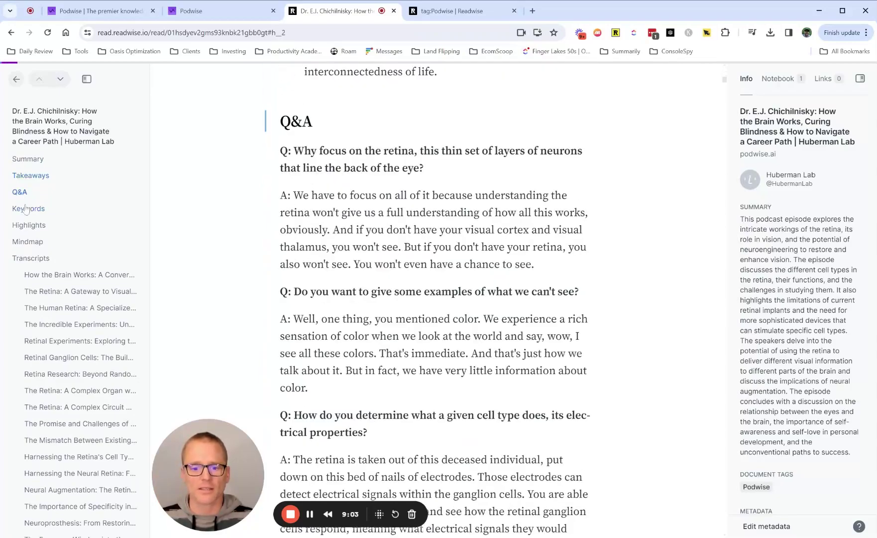
click(26, 208)
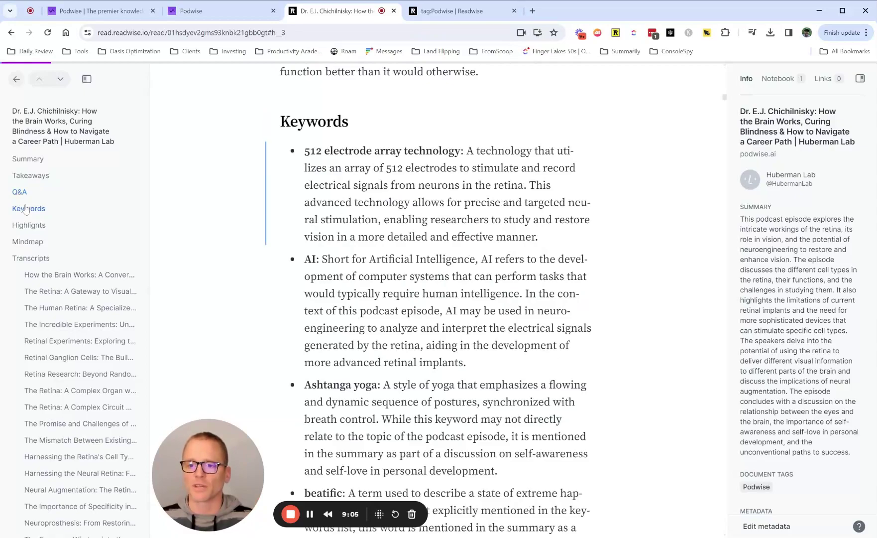
click(28, 226)
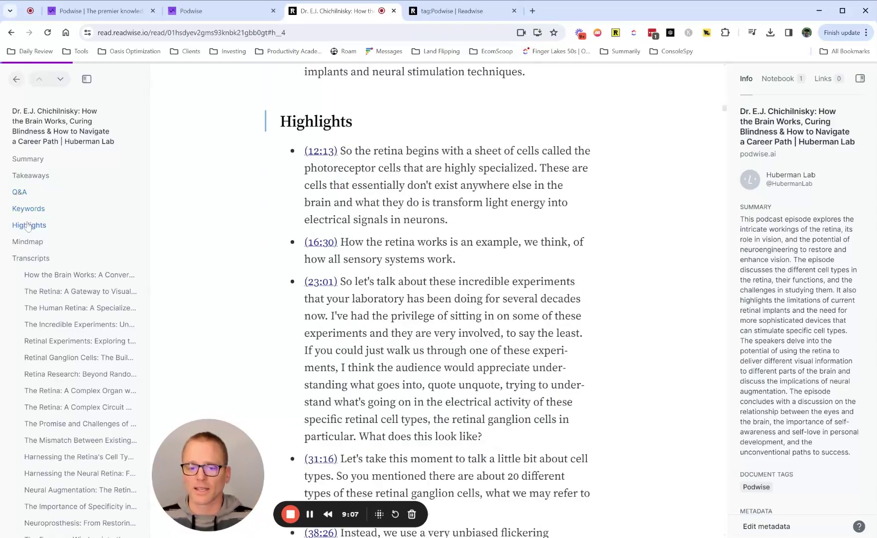
Read through the document's Mindmap outline, removing the stray highlight made on "The Retina: A Gateway to Understanding".
click(28, 242)
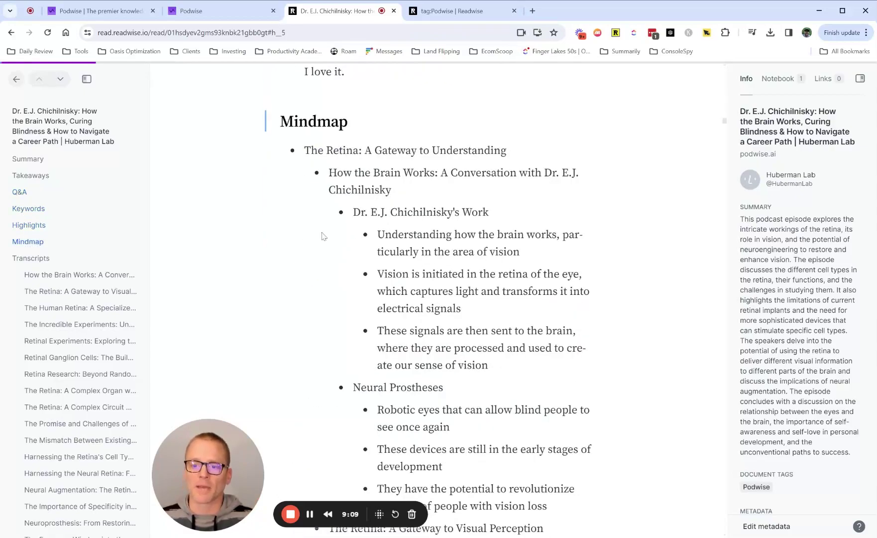
drag(319, 150, 440, 151)
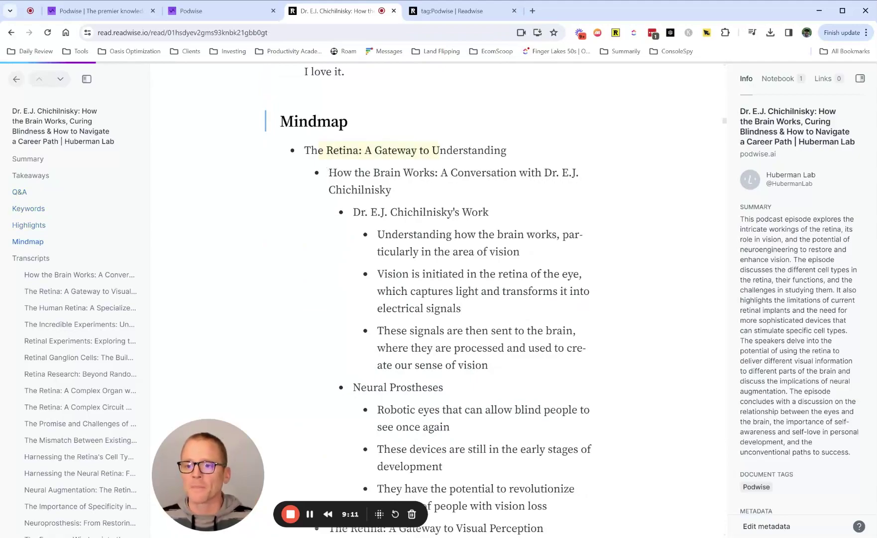
click(352, 128)
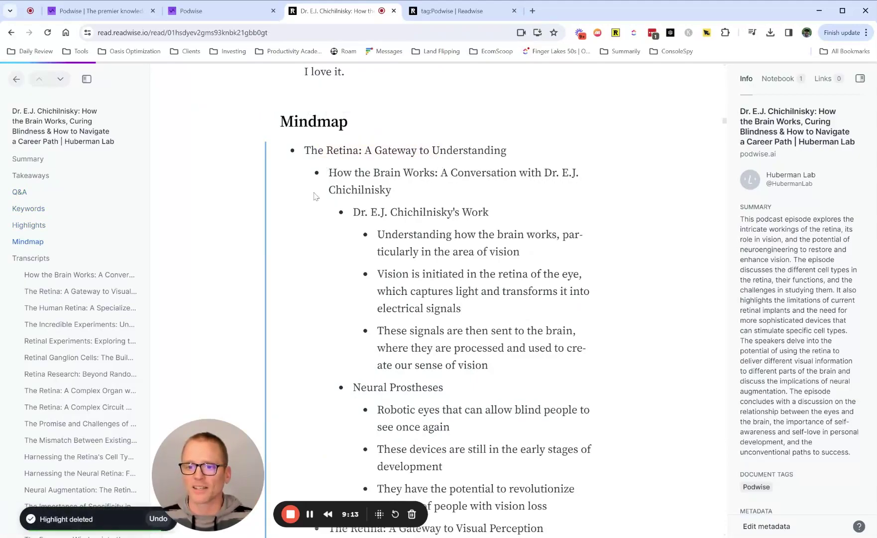
scroll(385, 224, down, 5)
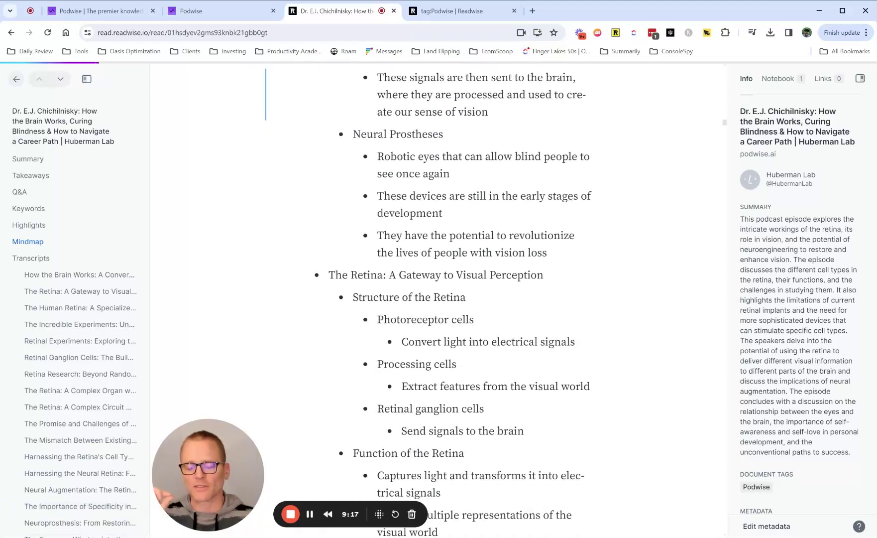
scroll(386, 229, down, 12)
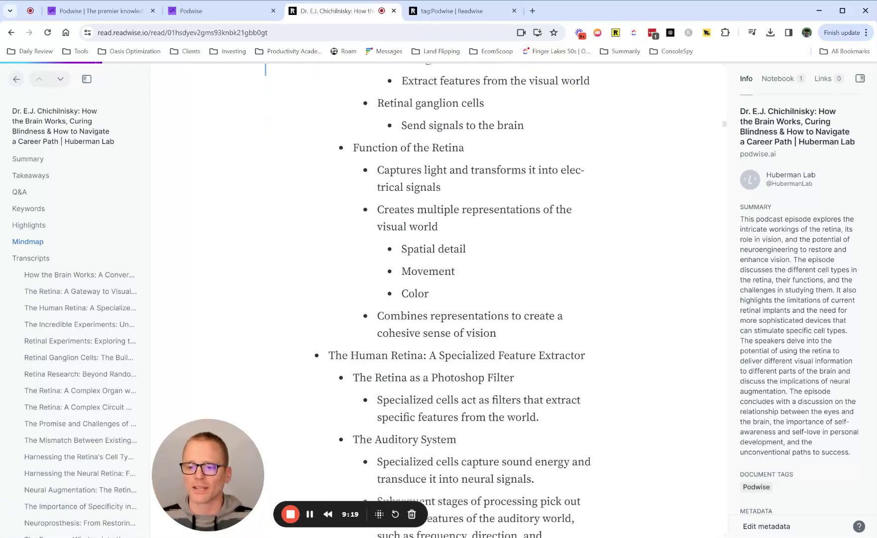
scroll(385, 228, down, 12)
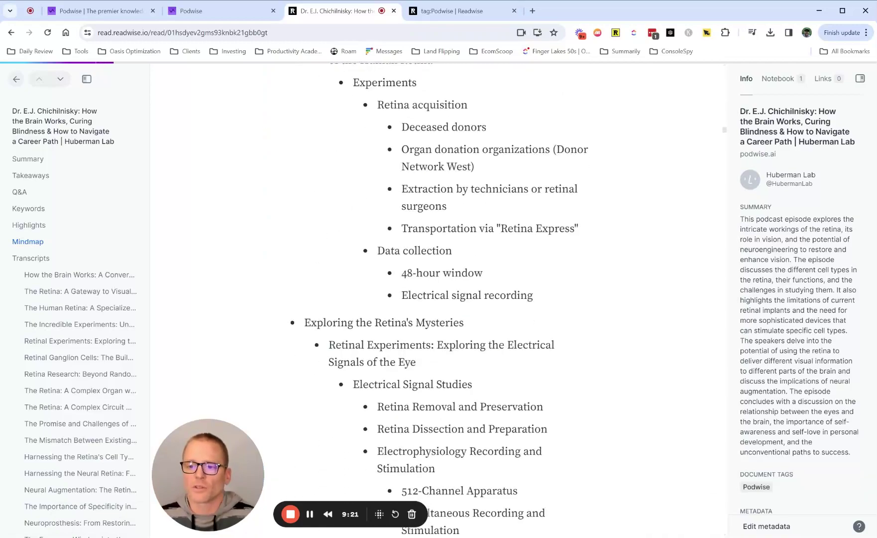
scroll(383, 232, down, 6)
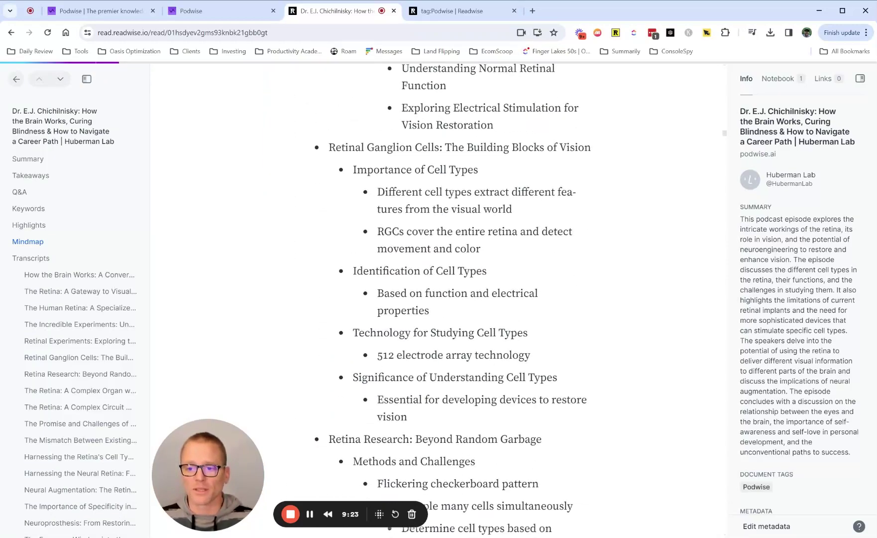
Review the document's Transcripts section and the Shownotes at its end.
click(20, 258)
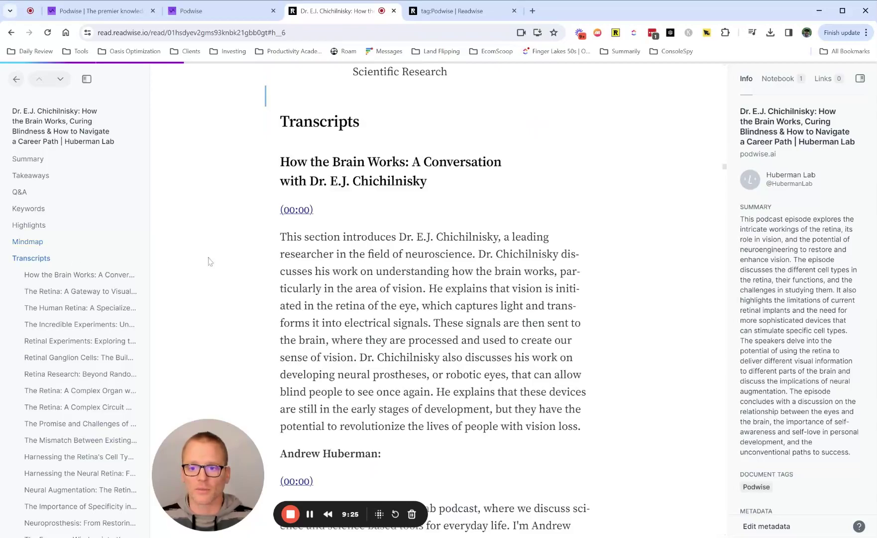
scroll(435, 299, down, 17)
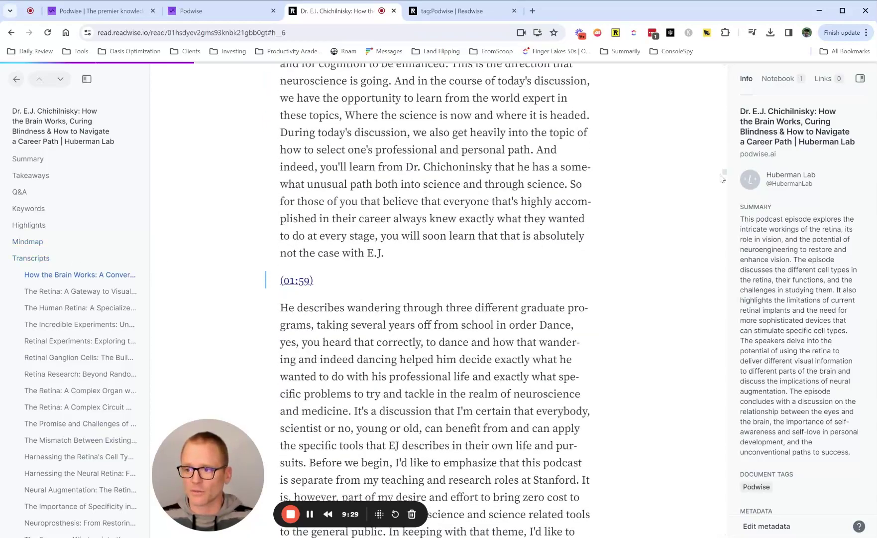
drag(723, 175, 642, 496)
scroll(25, 321, down, 4)
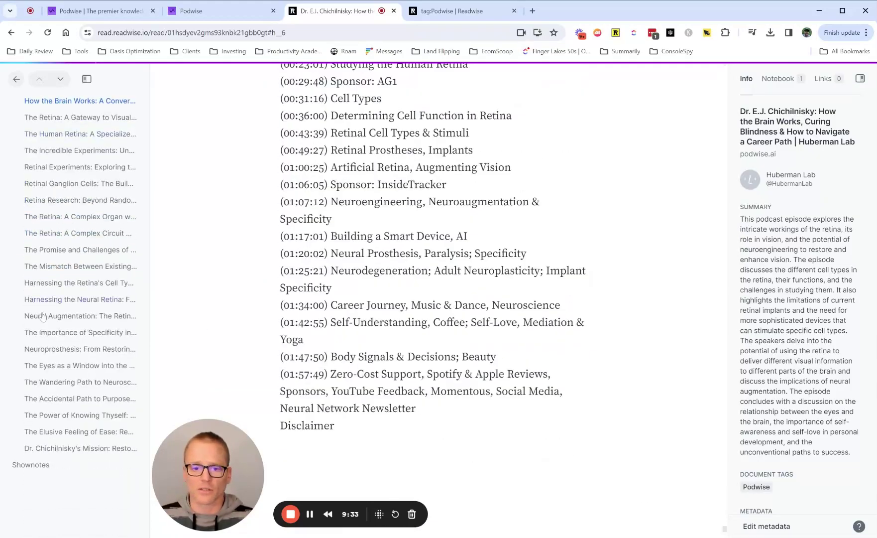
click(30, 465)
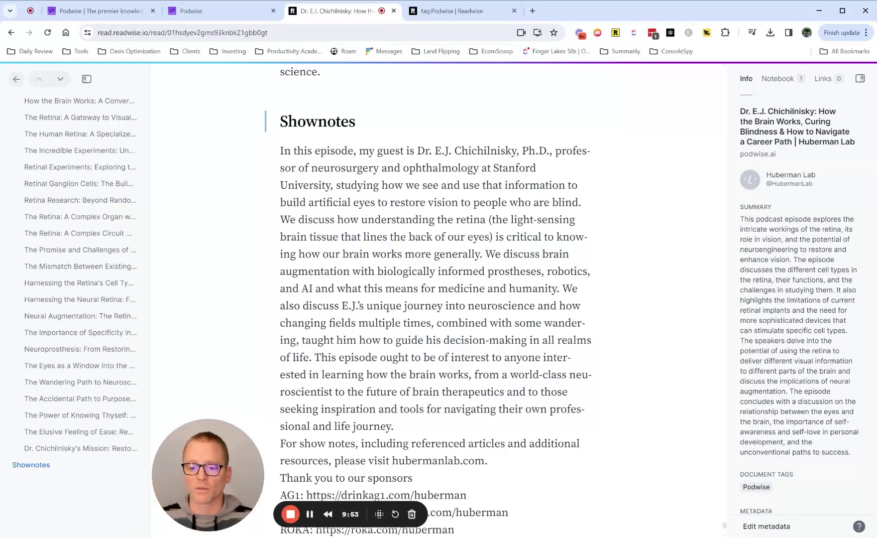
click(290, 514)
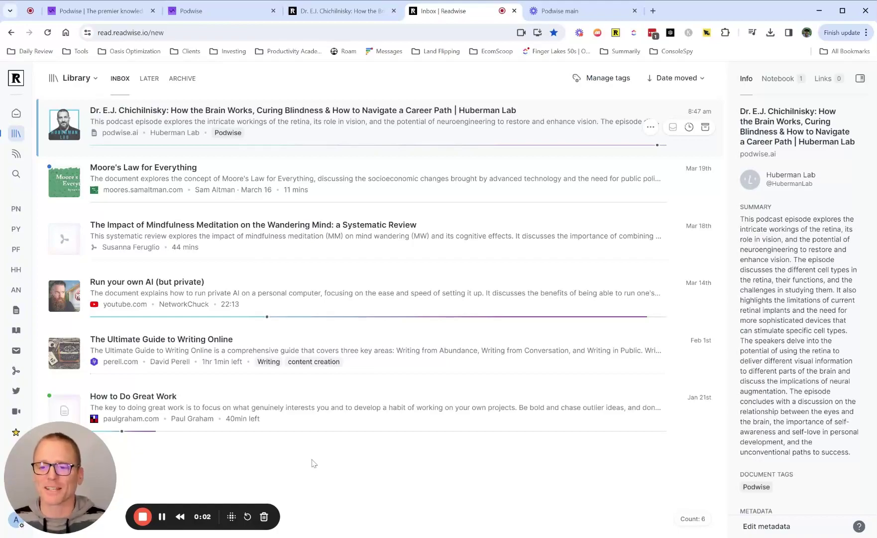
Open the Huberman Lab episode from the Reader Inbox and return to the library list.
mouse_move(298, 162)
mouse_move(302, 124)
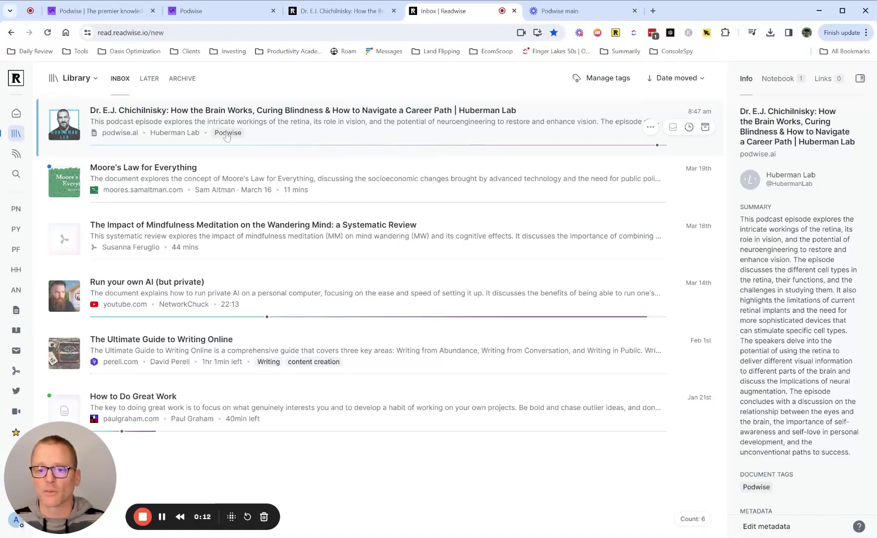
click(280, 131)
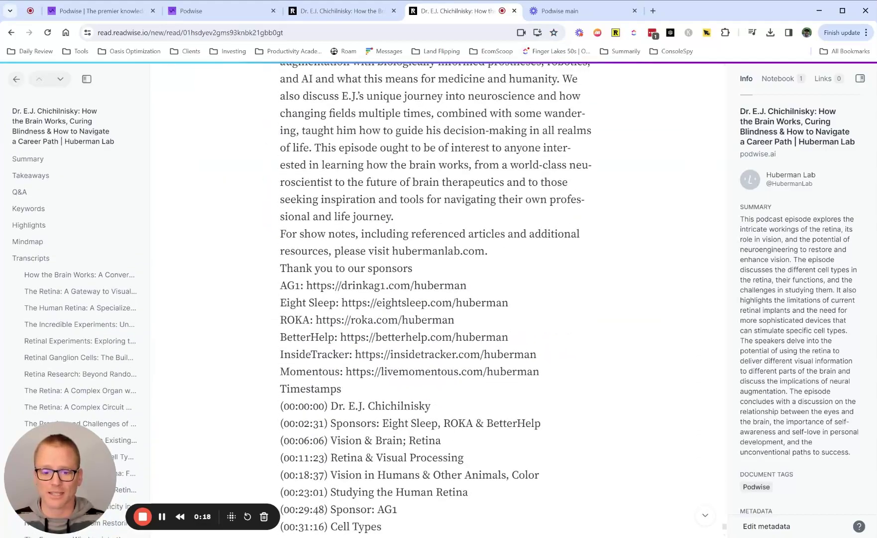
click(14, 83)
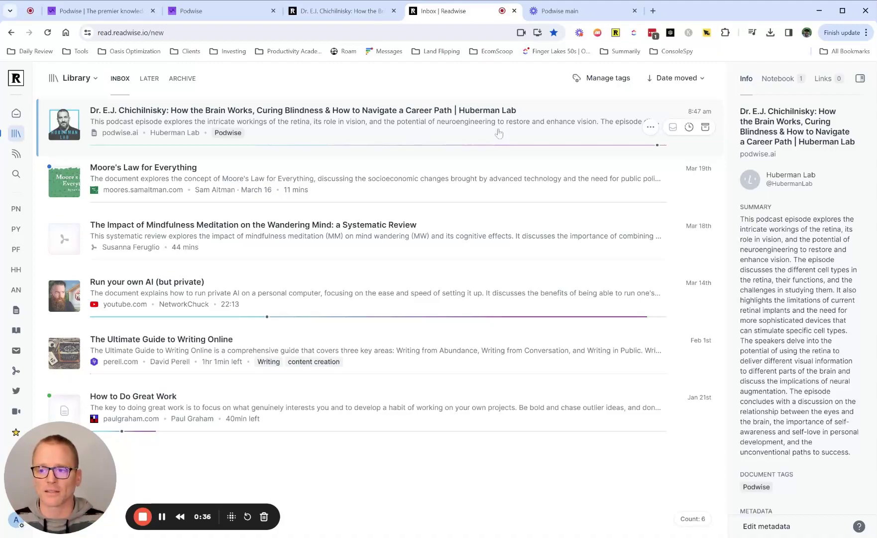
Find the "Podwise" tag in the tag manager and open the list of documents filtered by it.
click(601, 80)
click(790, 78)
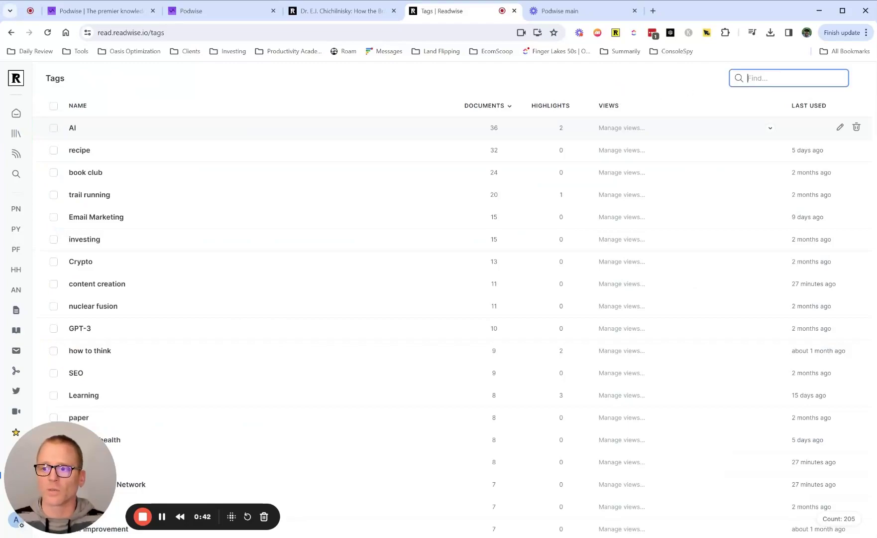
text(podwise)
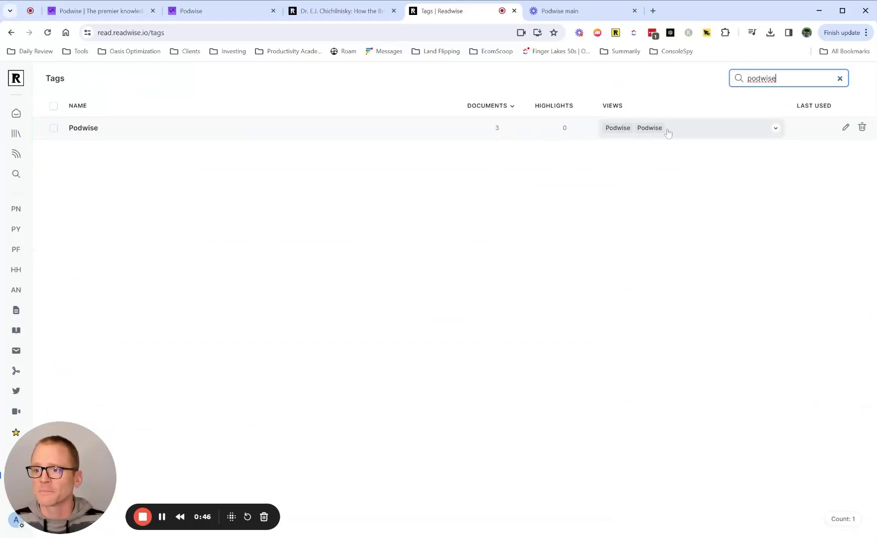
click(86, 129)
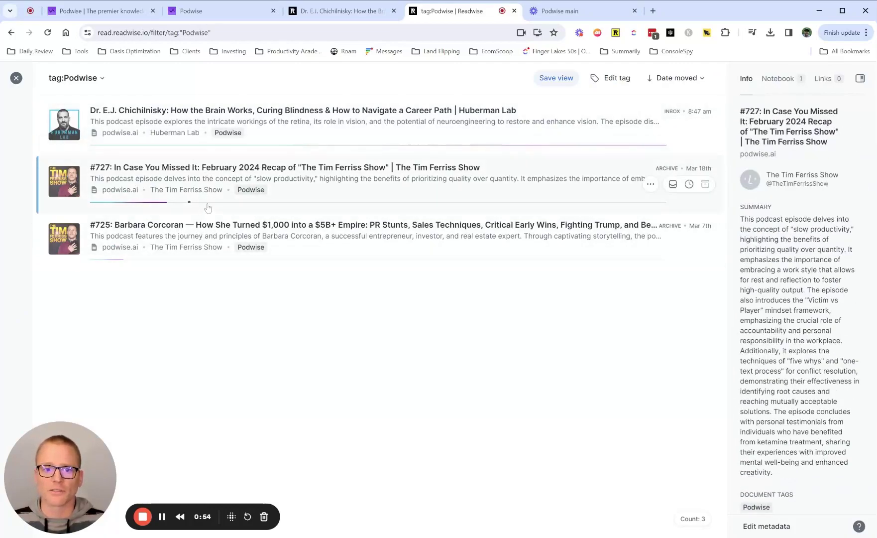
Save the list filtered by the Podwise tag as a view named "Podwise View".
click(563, 86)
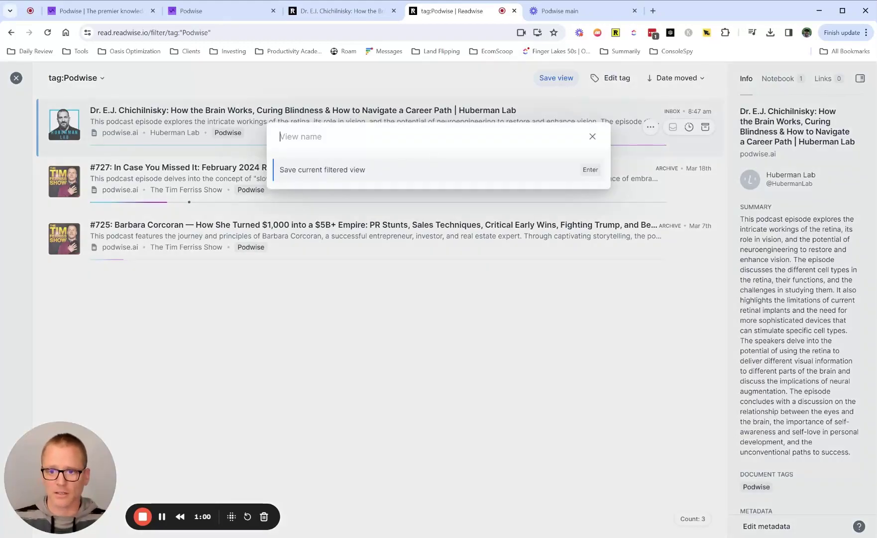
text(Podwise View)
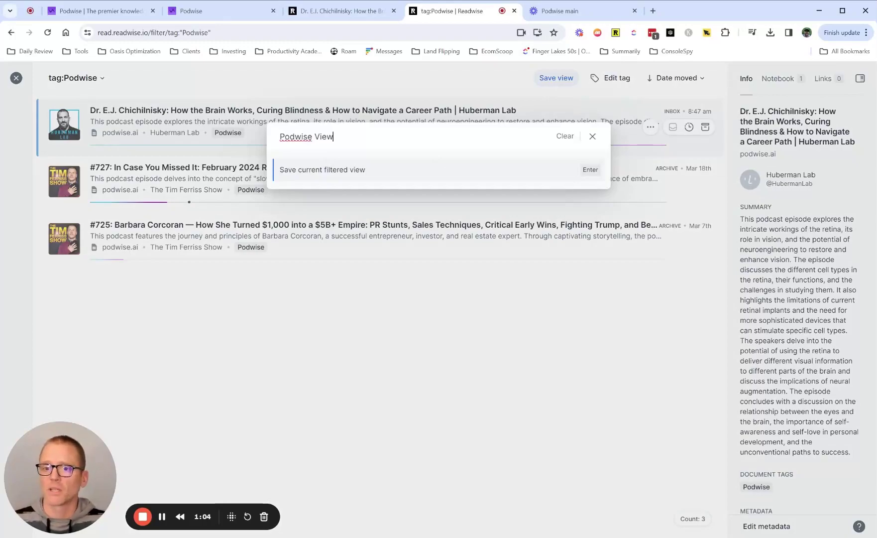
click(560, 172)
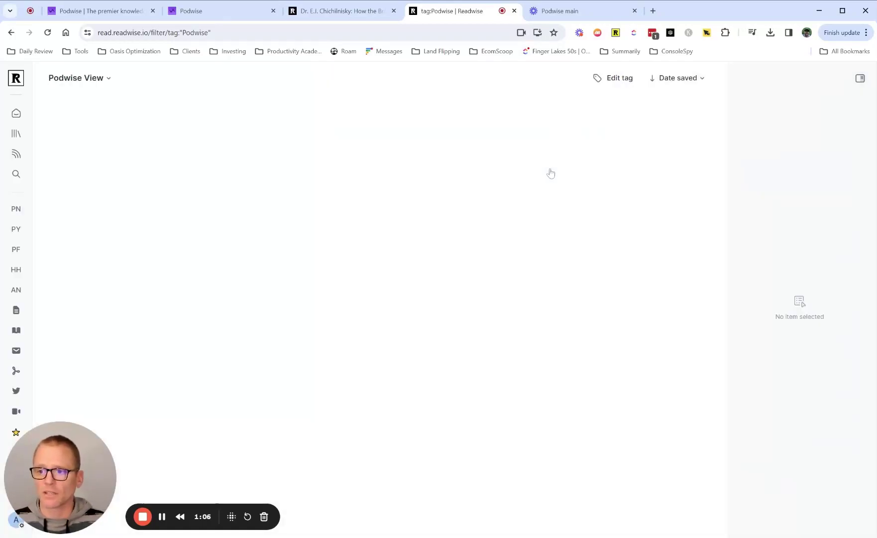
Find the saved "Podwise View" among the pinned views and open it.
scroll(16, 279, down, 3)
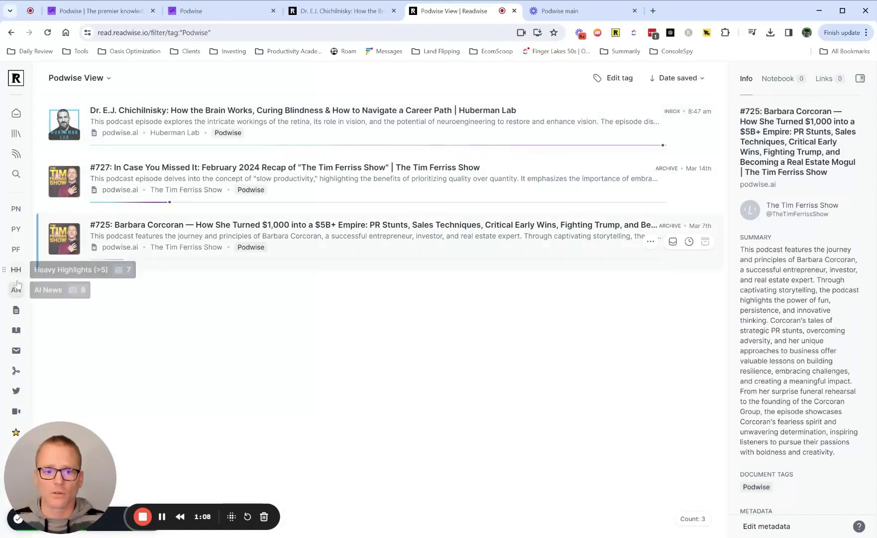
drag(57, 444, 137, 419)
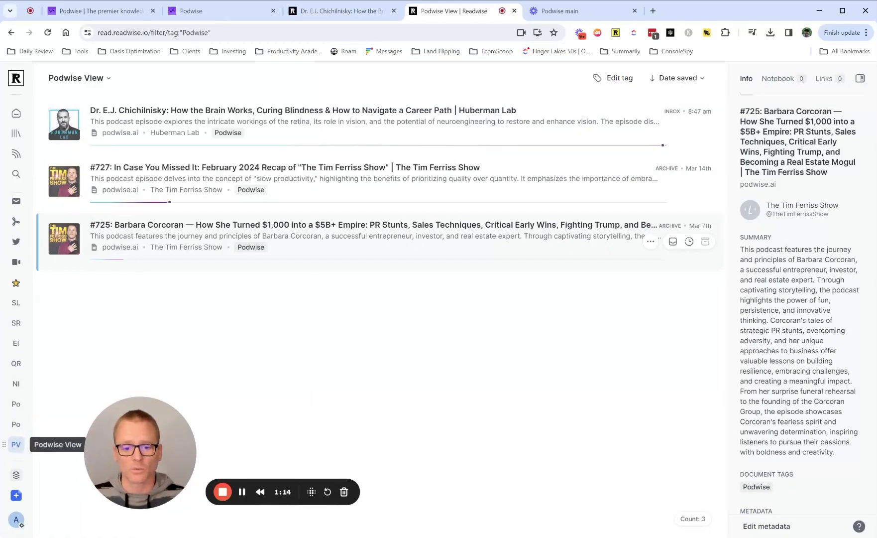
click(18, 447)
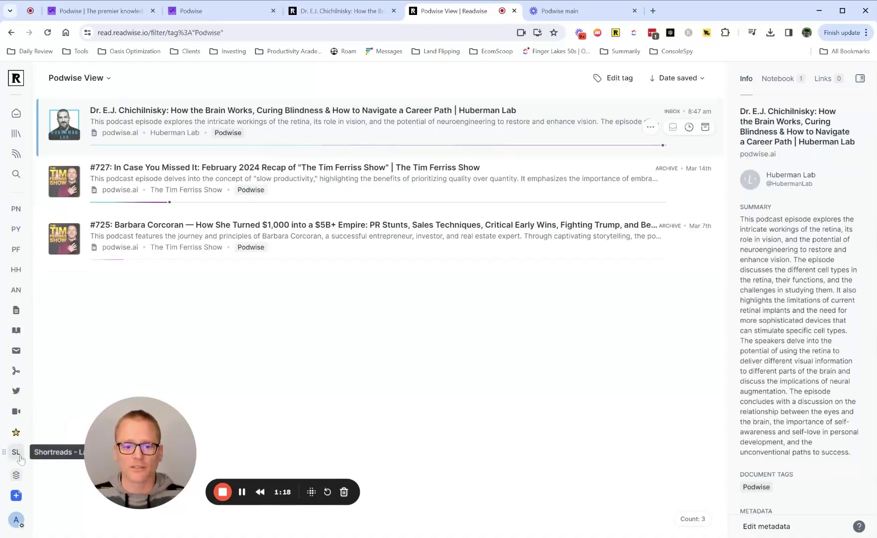
Switch from the Library Inbox to the pinned Podwise View and back to compare the two document lists.
click(16, 134)
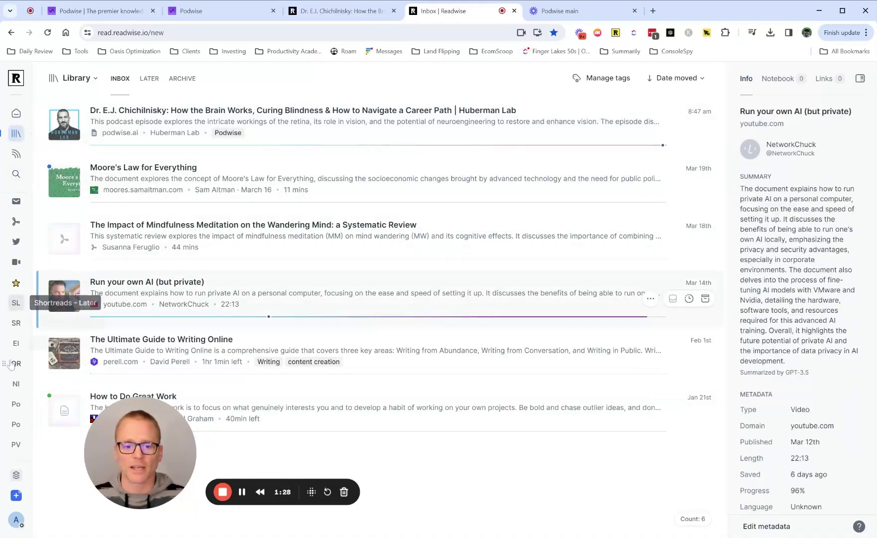
scroll(16, 398, down, 3)
click(16, 443)
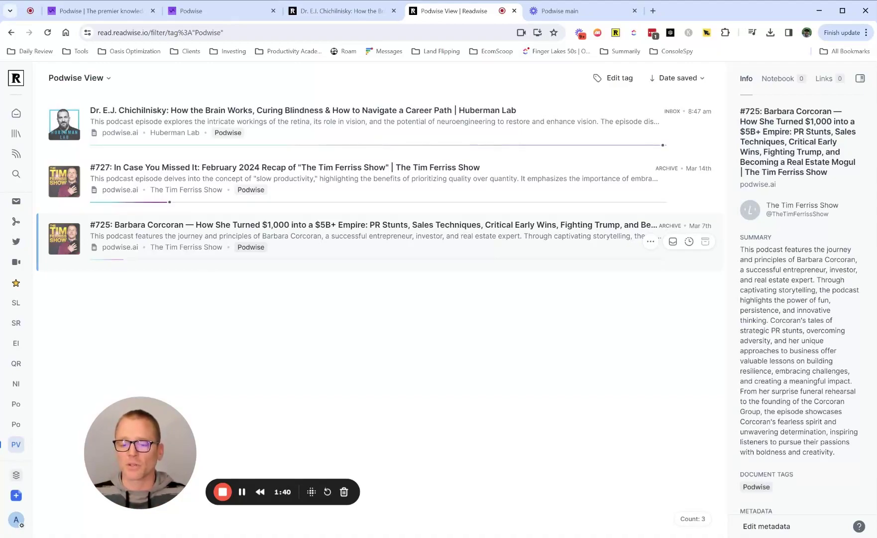
click(16, 134)
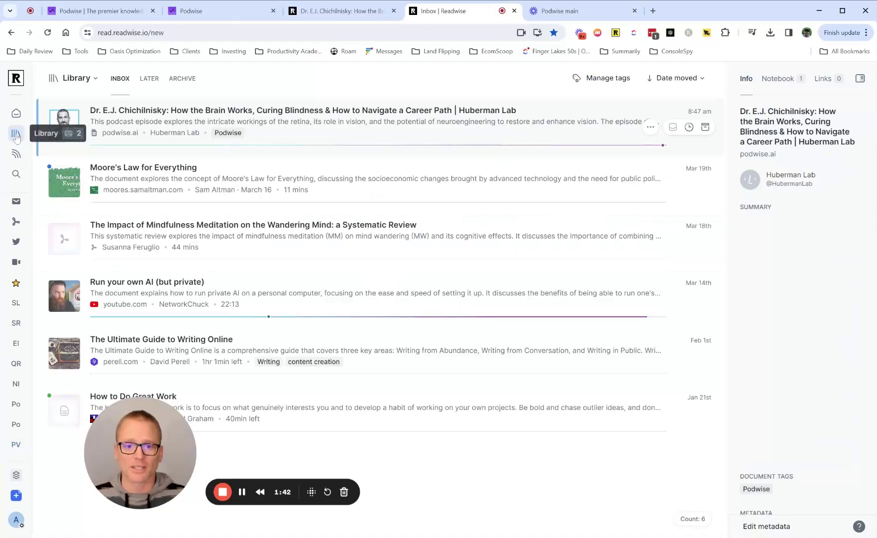